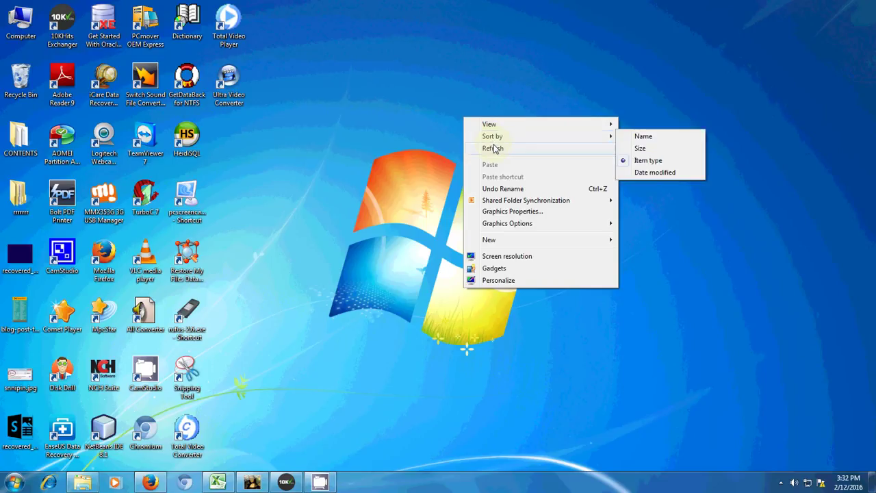
Step: Refresh the desktop, then open removable drive M: in a maximized Computer window
click(492, 147)
double_click(34, 35)
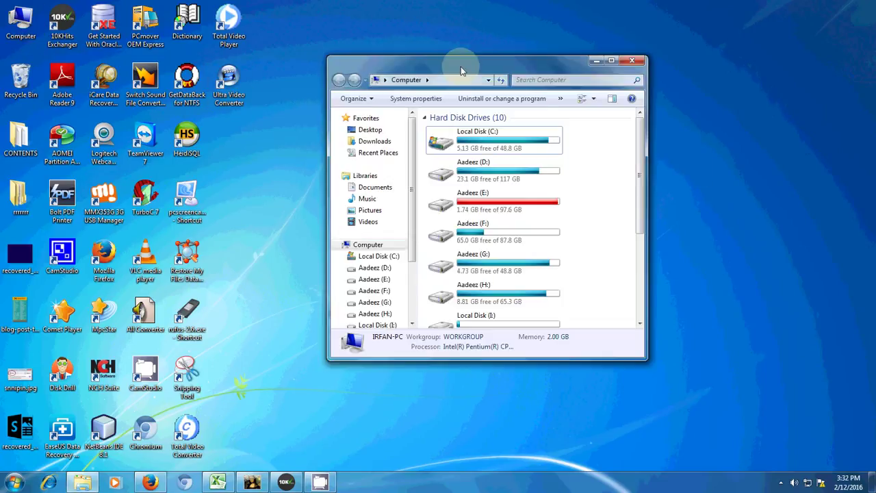
double_click(460, 67)
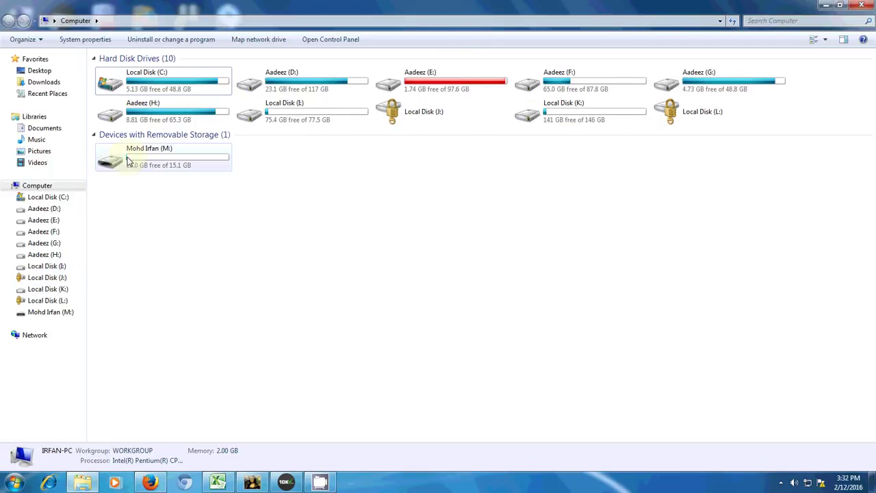
click(141, 160)
double_click(140, 161)
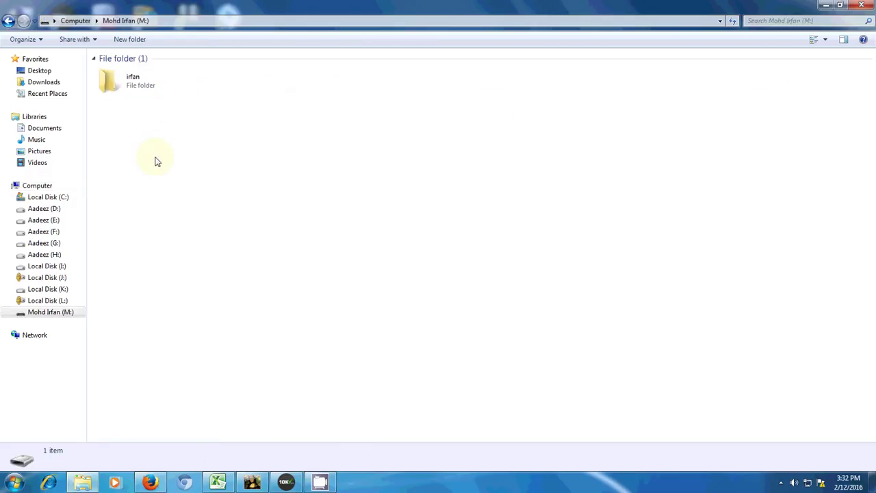
Step: Delete the only folder on removable drive M:
click(109, 82)
right_click(110, 82)
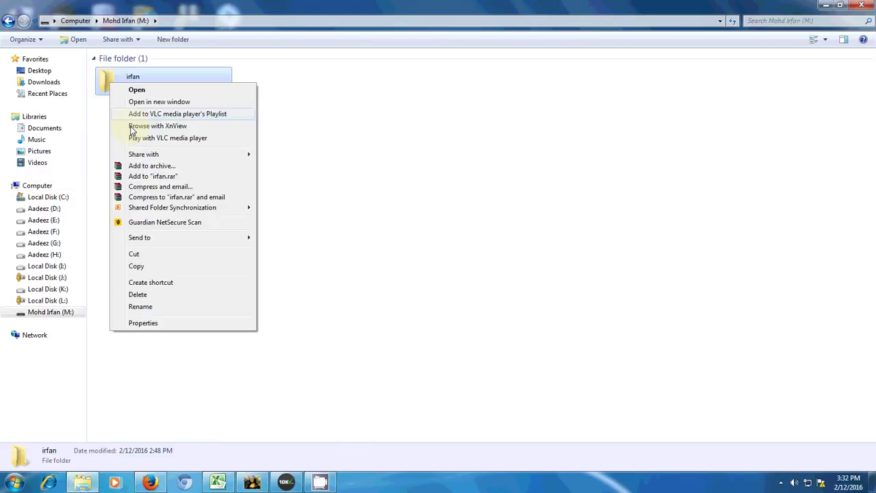
click(151, 295)
click(481, 285)
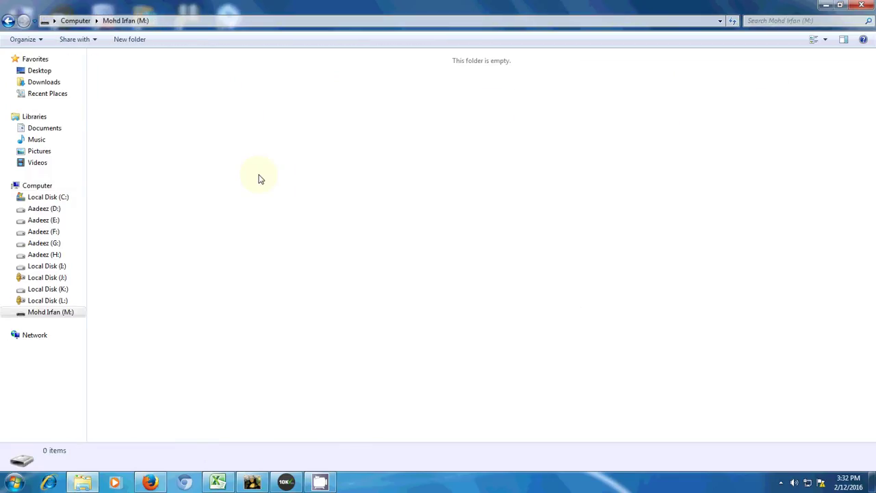
Step: Return to the drive overview, recheck the contents of drive M:, and minimize the Computer window
click(8, 21)
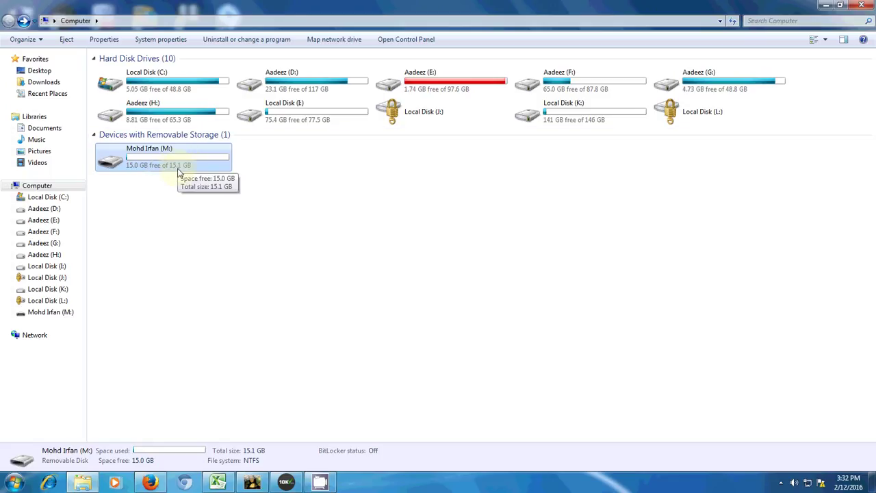
double_click(173, 159)
click(8, 25)
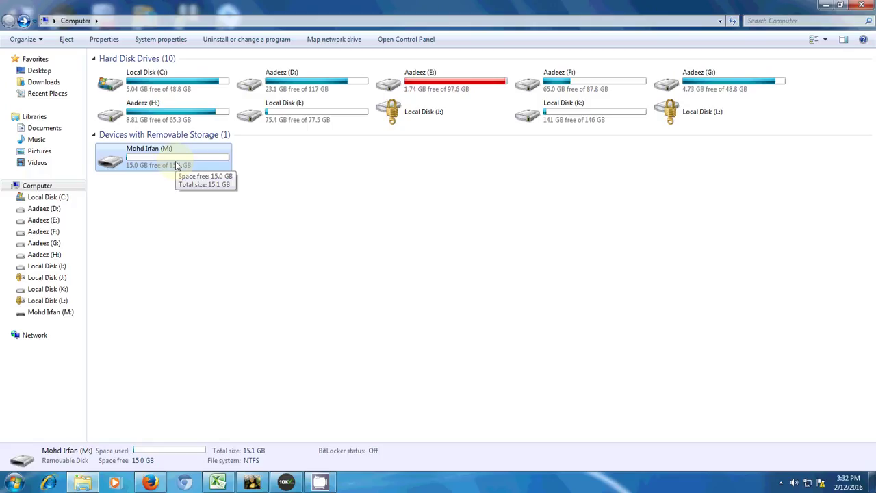
click(825, 5)
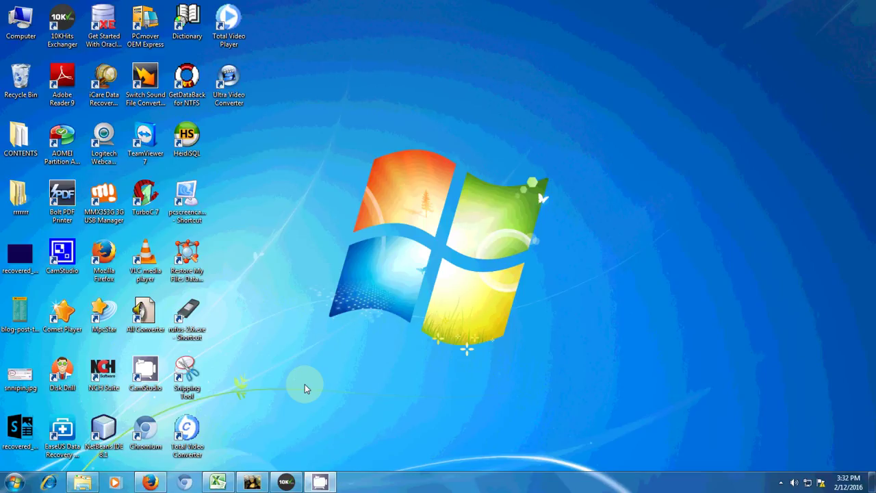
Step: Launch Disk Drill from the desktop, look over its list of drives, and minimize it
double_click(66, 377)
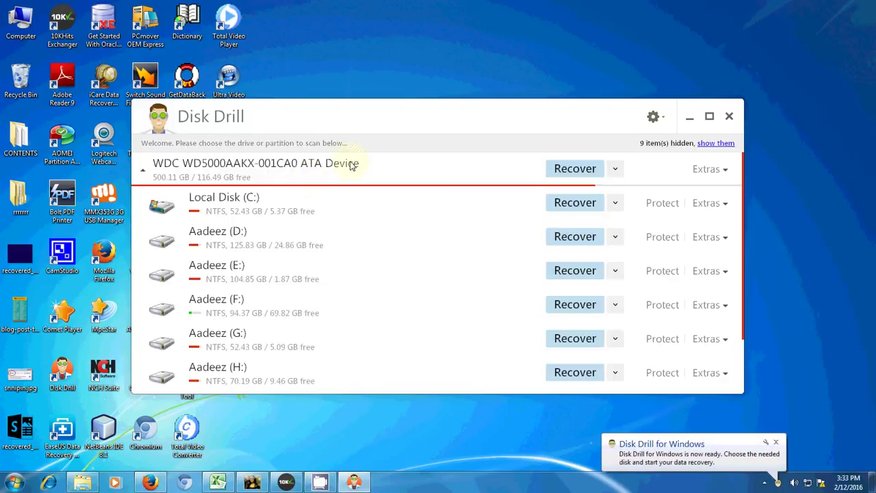
drag(408, 123, 402, 98)
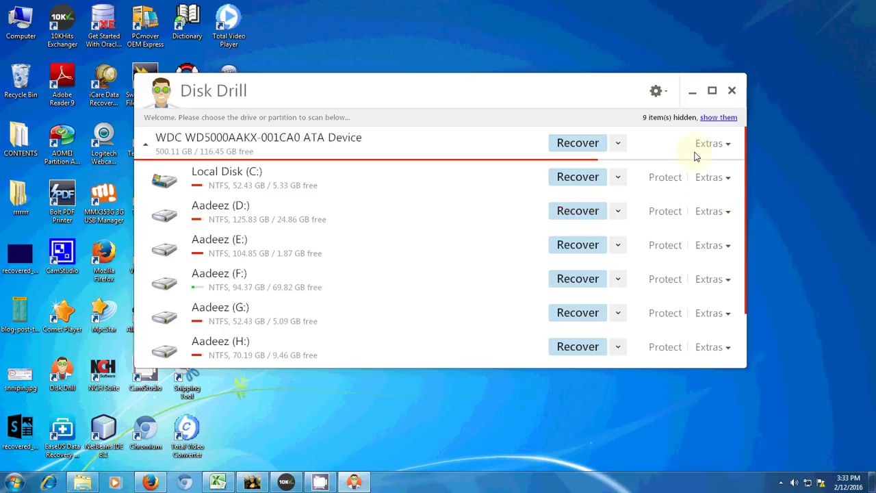
click(692, 91)
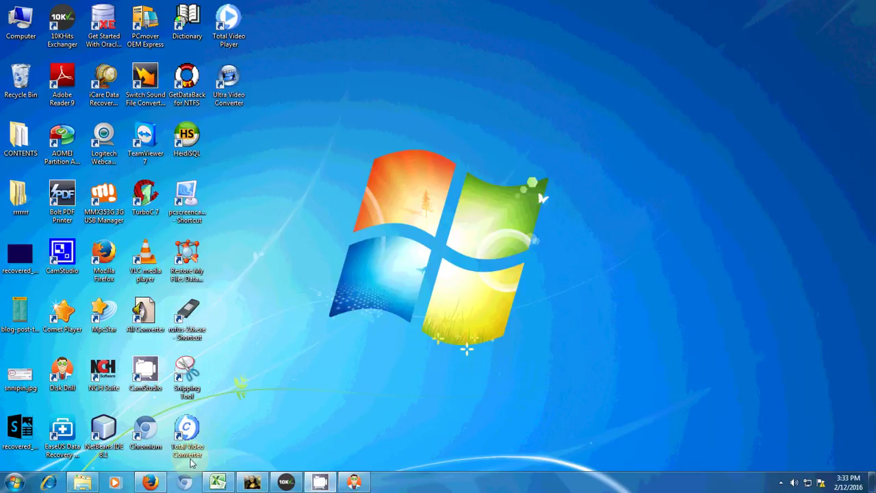
Step: View the Google search results for Disk Drill in Firefox, then switch back to the Disk Drill window
click(234, 401)
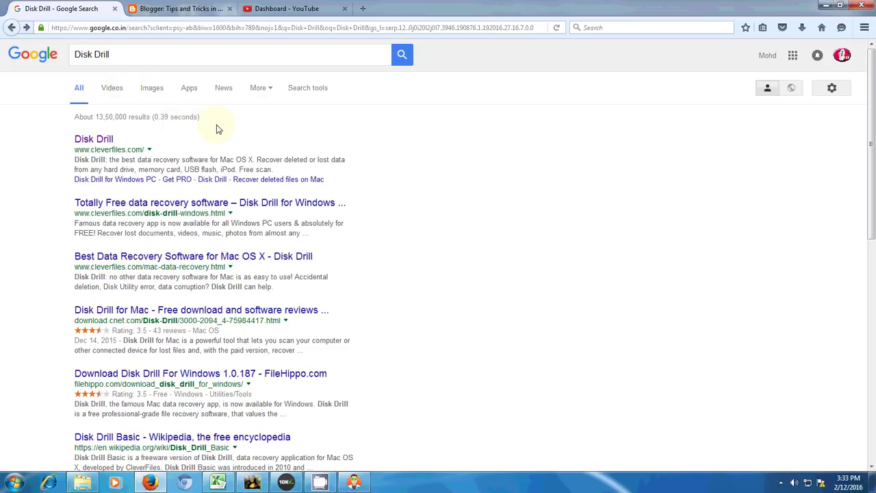
click(826, 6)
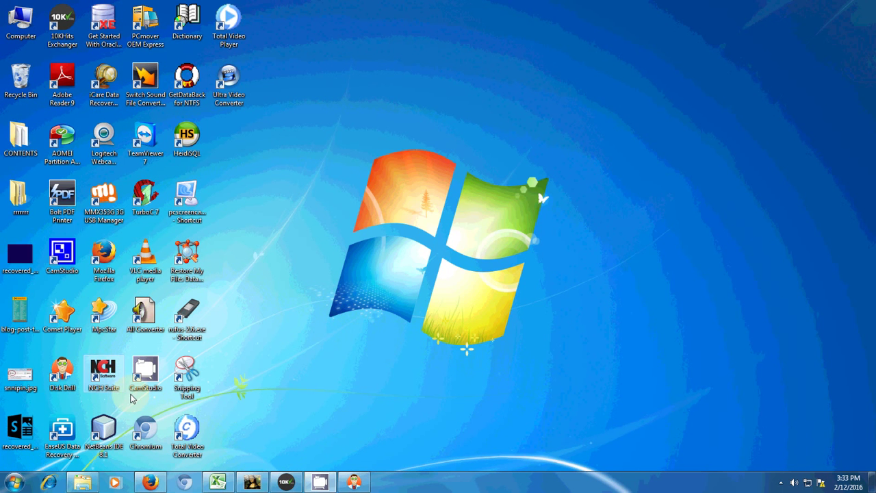
click(364, 486)
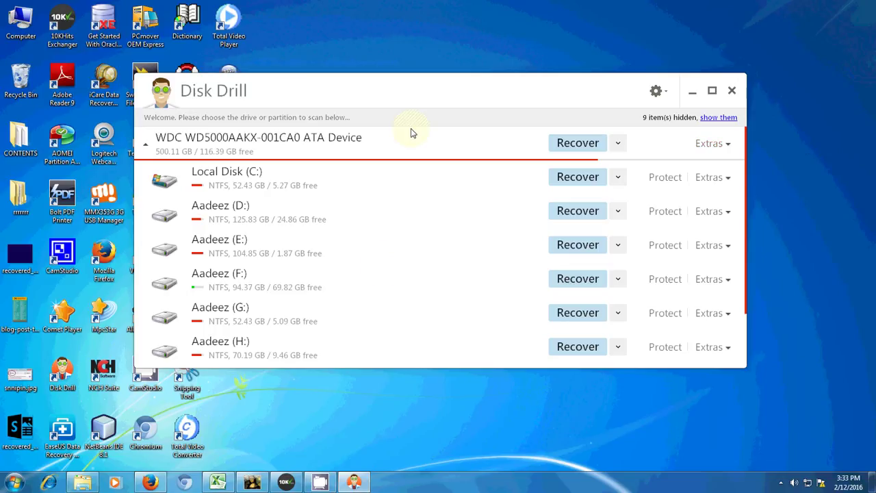
Step: Start a recovery scan of the Kingston DataTraveler 2.0 USB Device and move the scan window clear of the desktop icons
drag(409, 104, 381, 61)
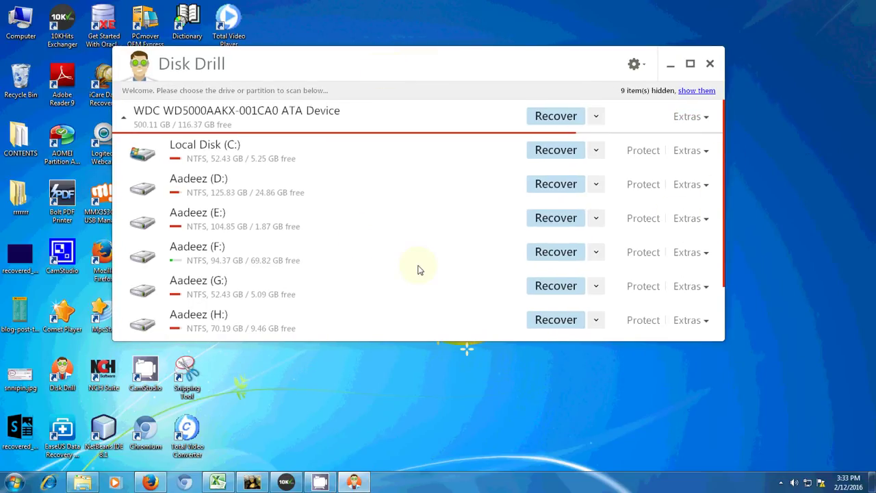
scroll(420, 269, down, 2)
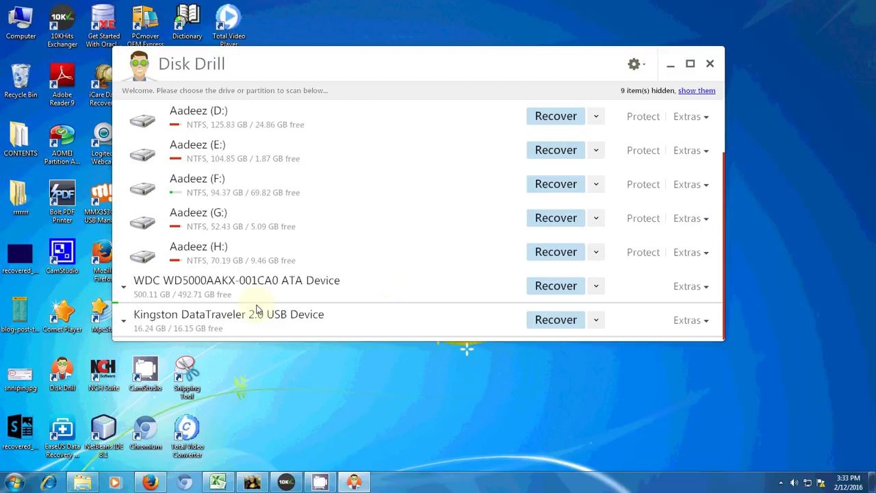
click(555, 320)
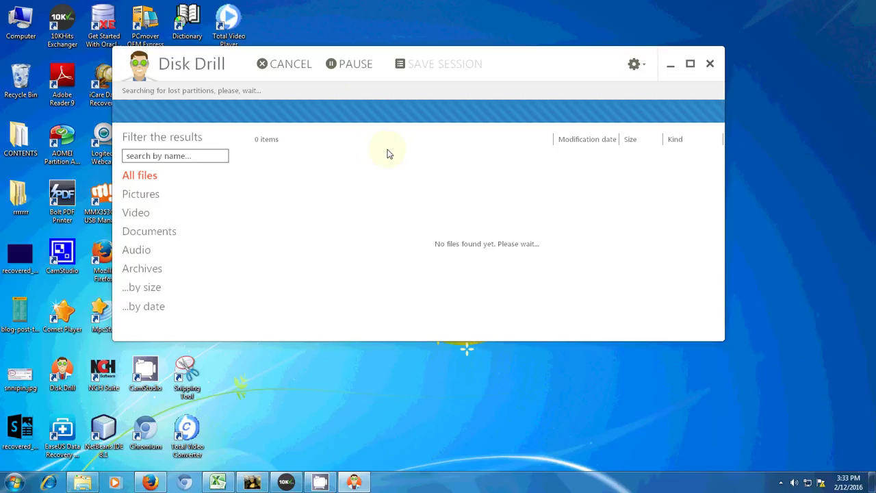
click(268, 66)
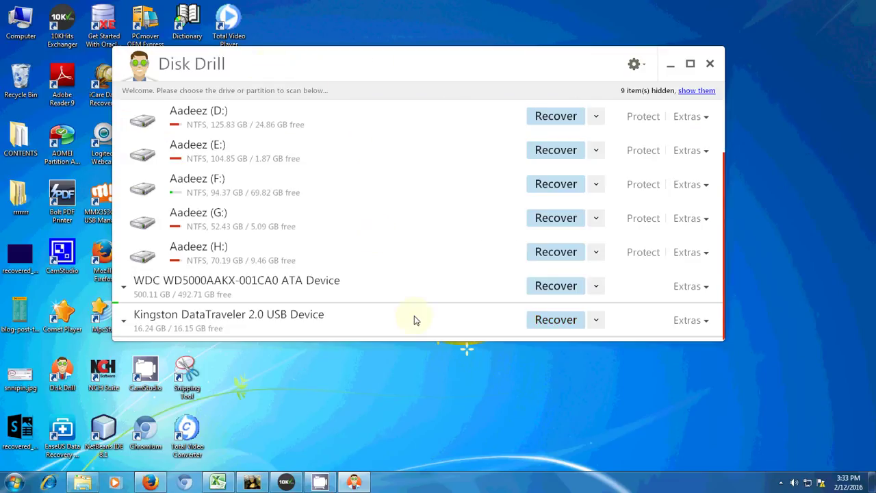
click(556, 320)
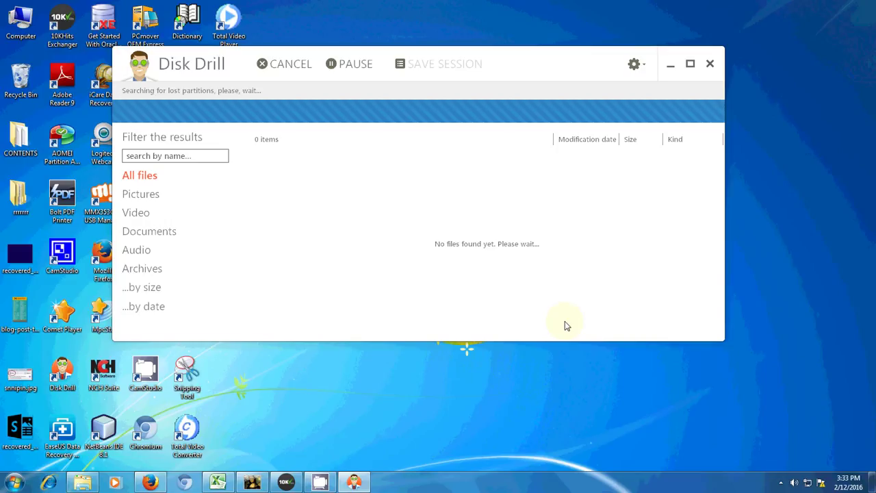
drag(532, 69, 576, 83)
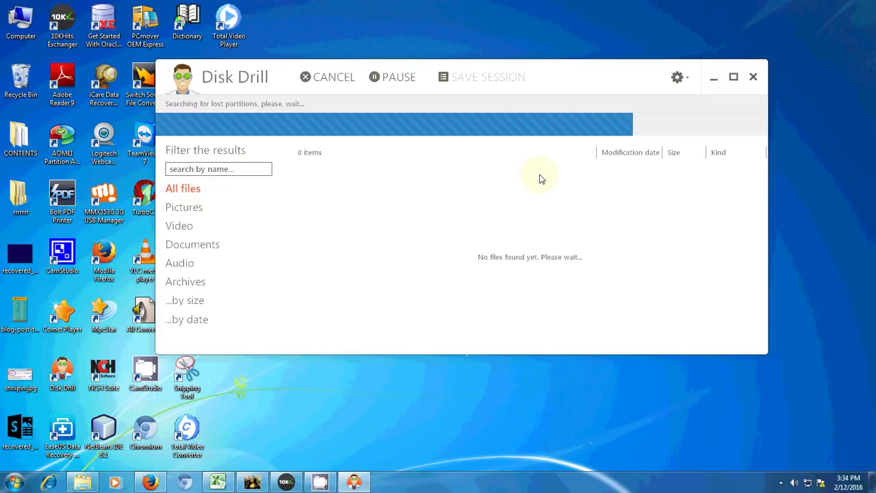
drag(561, 81, 623, 101)
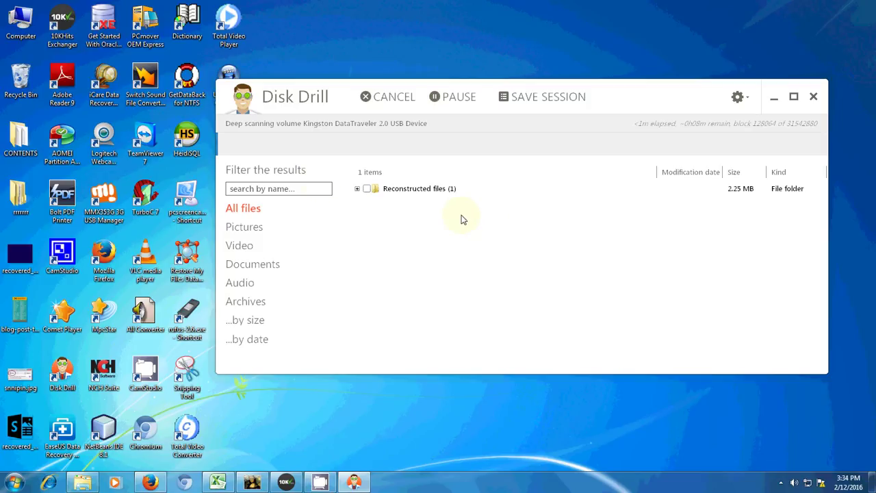
drag(651, 105, 686, 86)
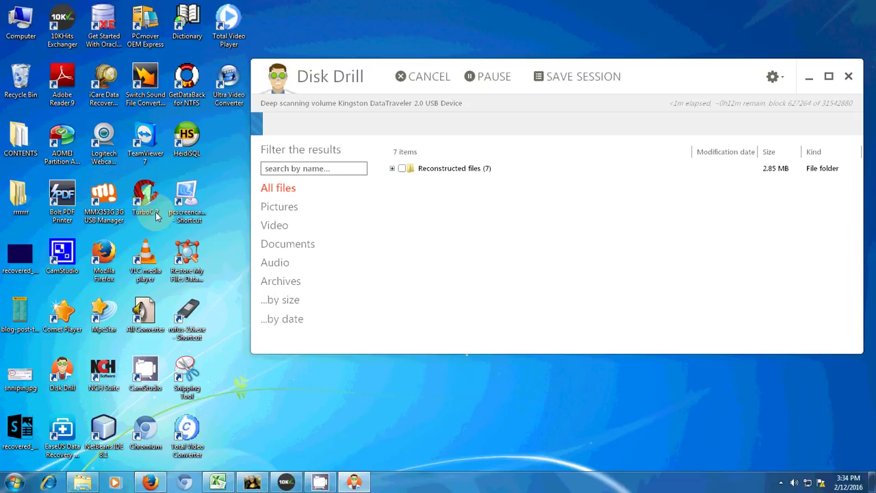
Step: Launch GetDataBack for NTFS, reposition its window, and search for accessible drives with the default drive selection
double_click(192, 101)
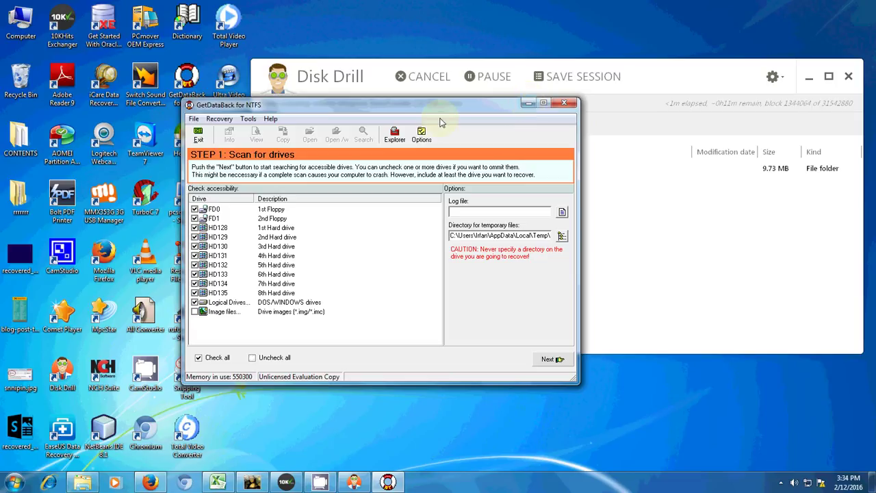
drag(444, 111, 435, 109)
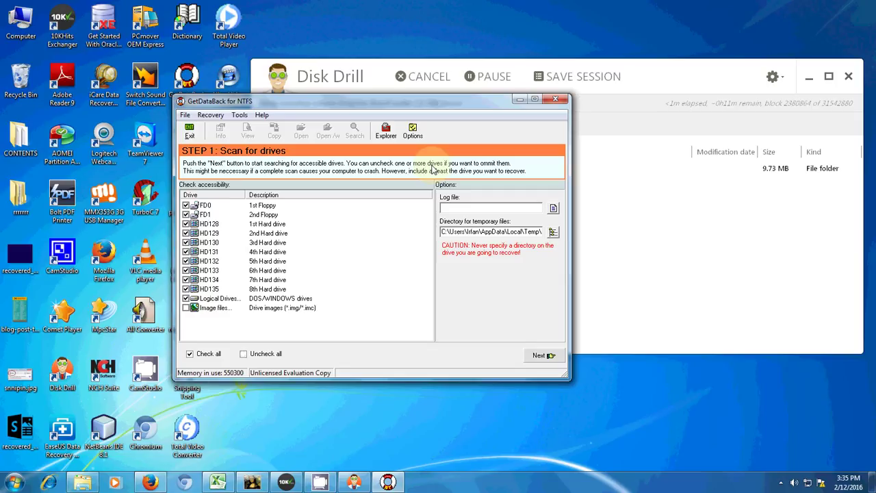
drag(433, 104, 363, 117)
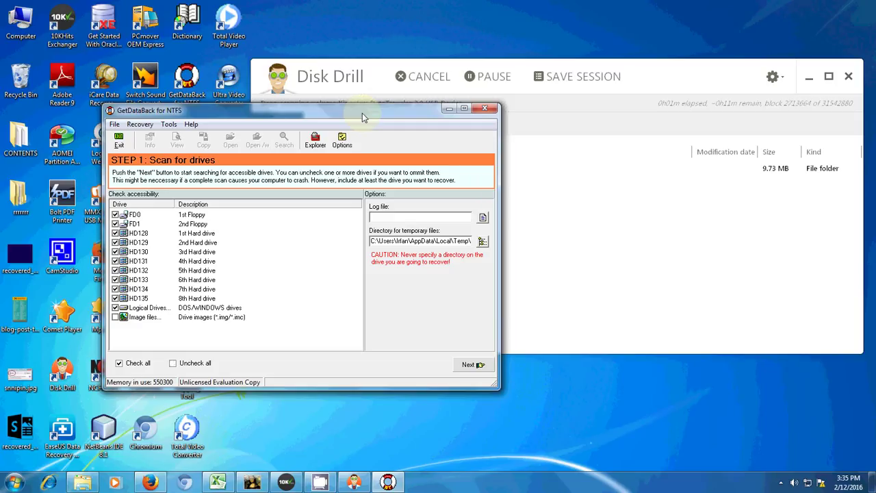
drag(362, 113, 380, 91)
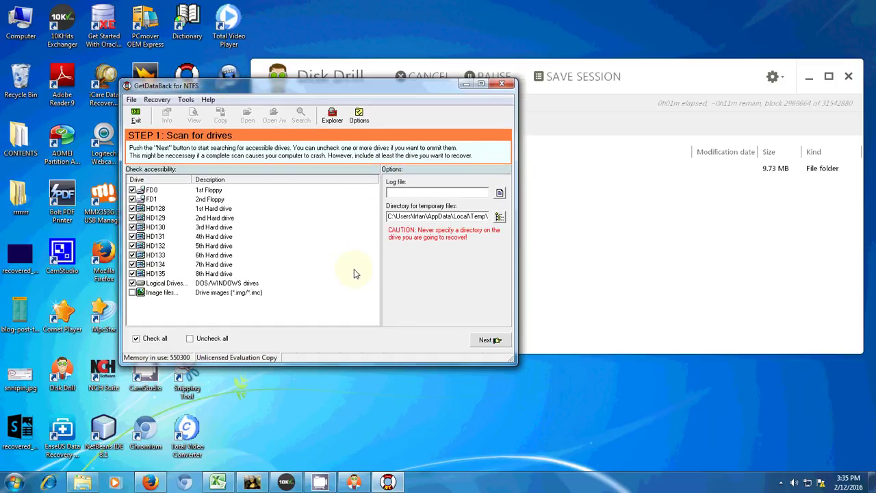
drag(413, 91, 438, 99)
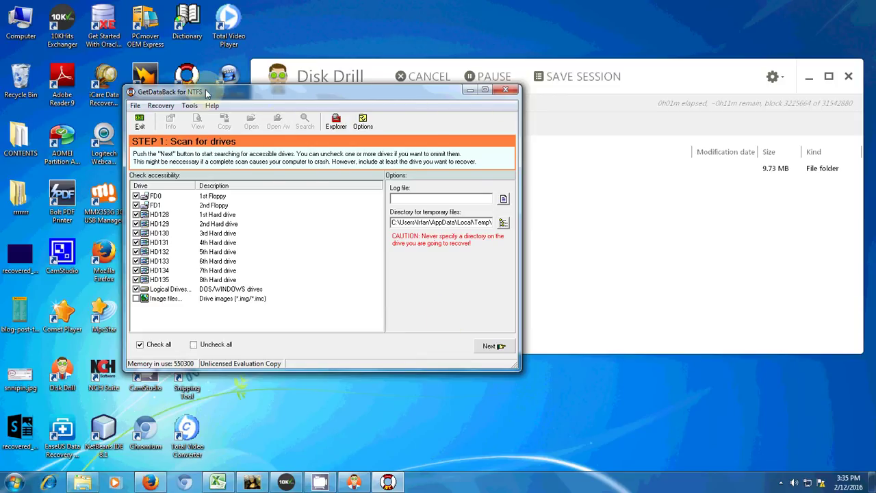
mouse_move(205, 92)
mouse_down()
mouse_move(314, 114)
mouse_move(198, 89)
mouse_up()
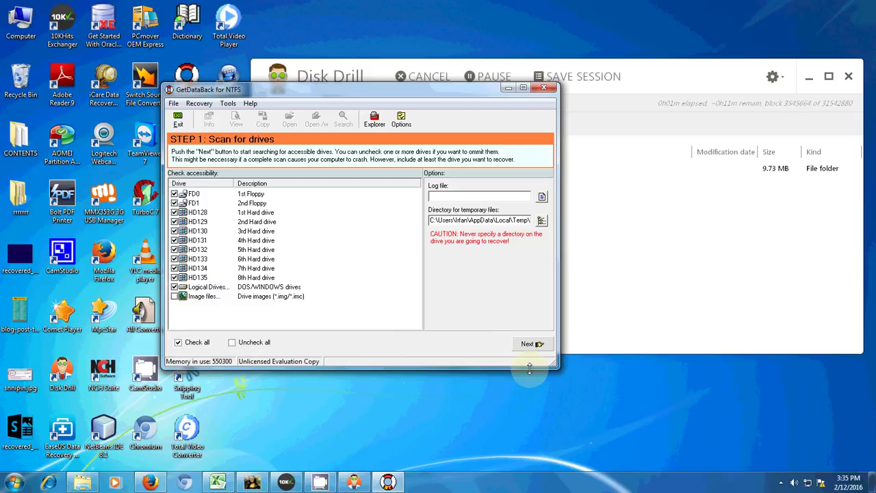
click(528, 344)
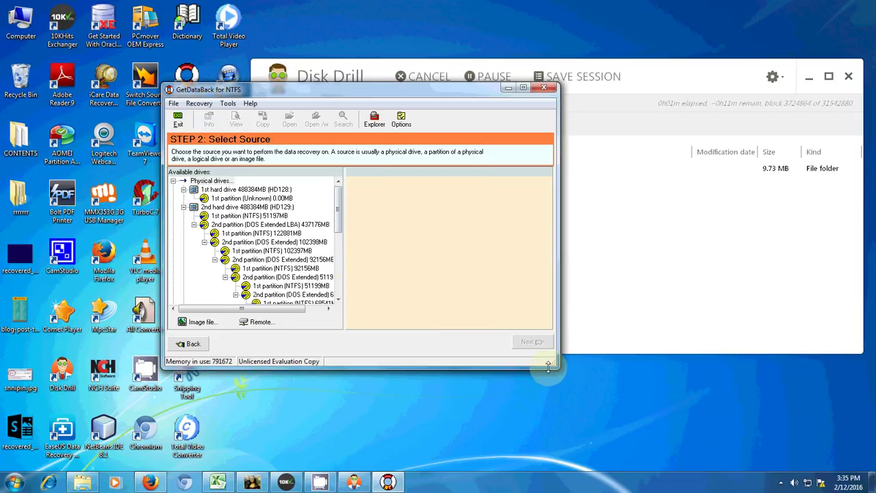
Step: Enlarge and reposition the GetDataBack window and bring the logical drives into view in the source list
drag(563, 367, 760, 468)
drag(483, 93, 437, 45)
drag(273, 350, 239, 350)
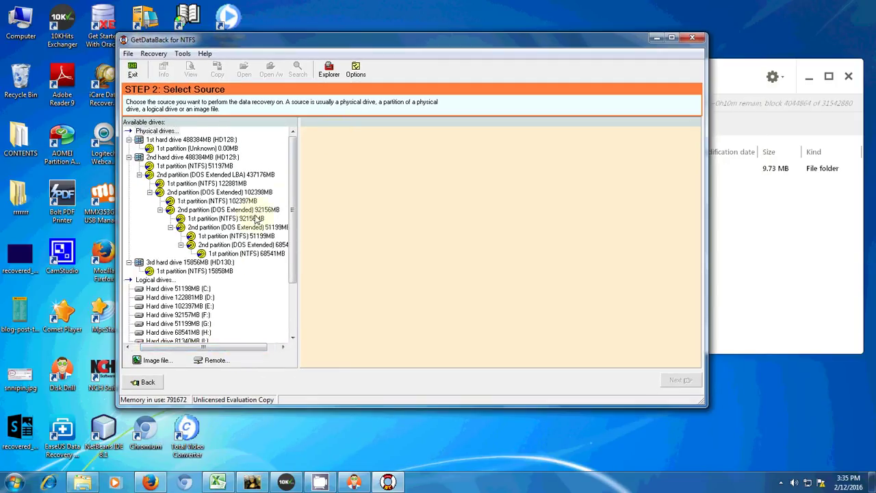
drag(291, 184, 277, 288)
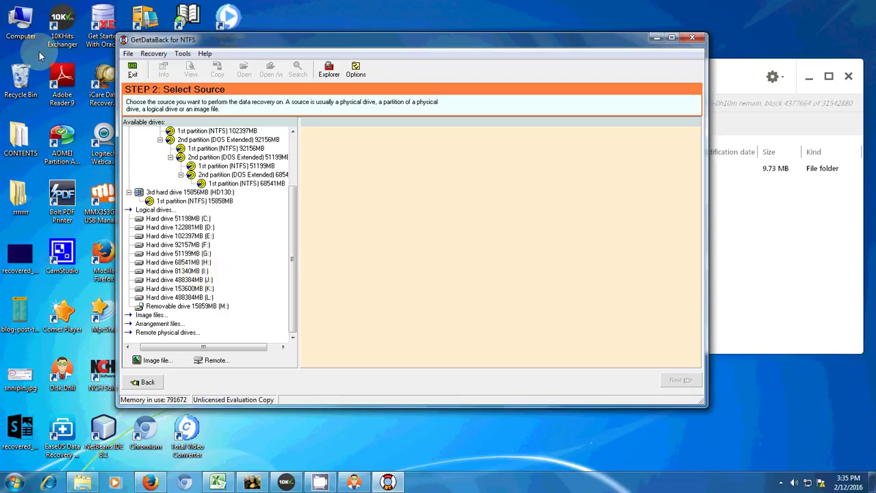
Step: Check the flash drive's letter in the Computer window and proceed with removable drive M: as the GetDataBack recovery source
double_click(20, 22)
double_click(547, 62)
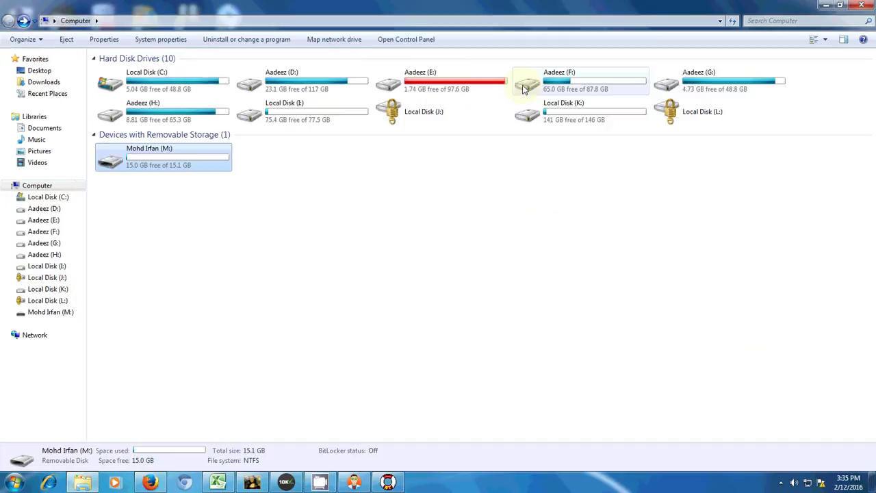
click(825, 5)
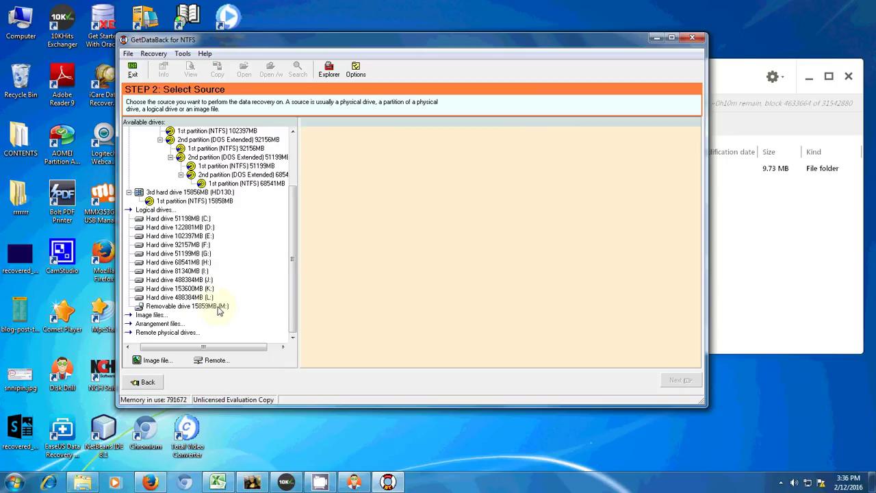
click(205, 308)
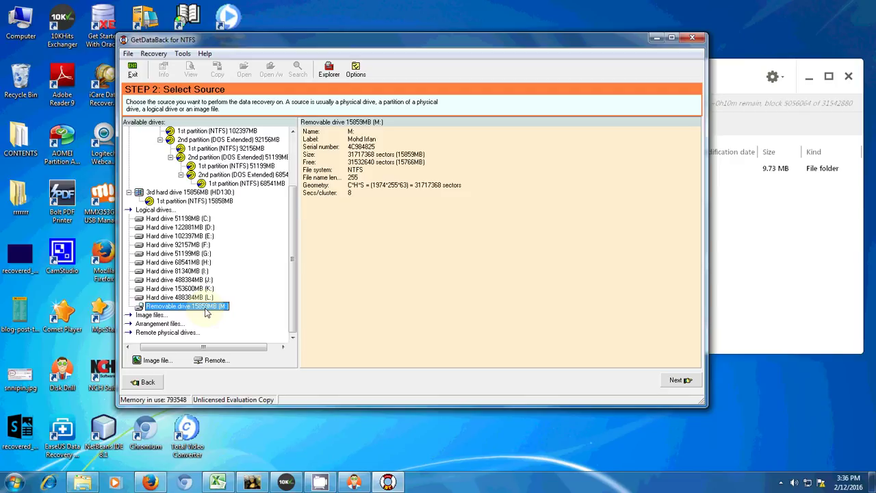
click(676, 380)
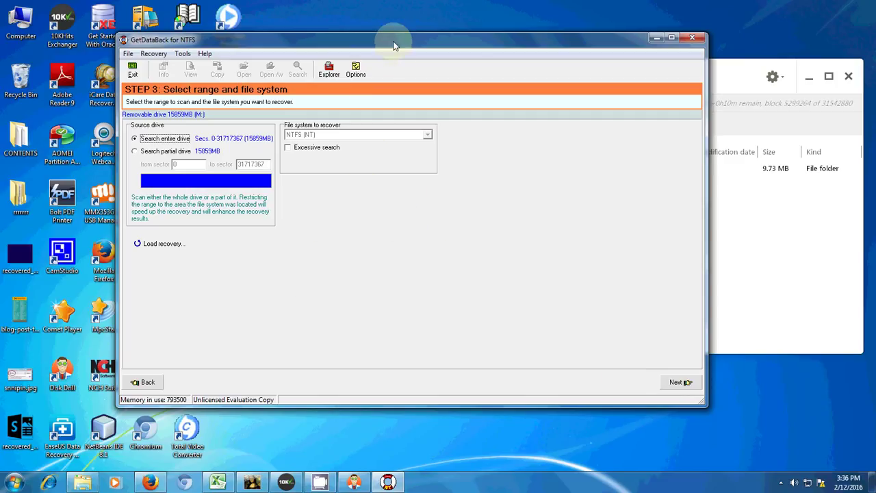
Step: Try a partial scan of drive M: from sector 20001215 to sector 31717367, and cancel it while it is running
drag(393, 46, 376, 50)
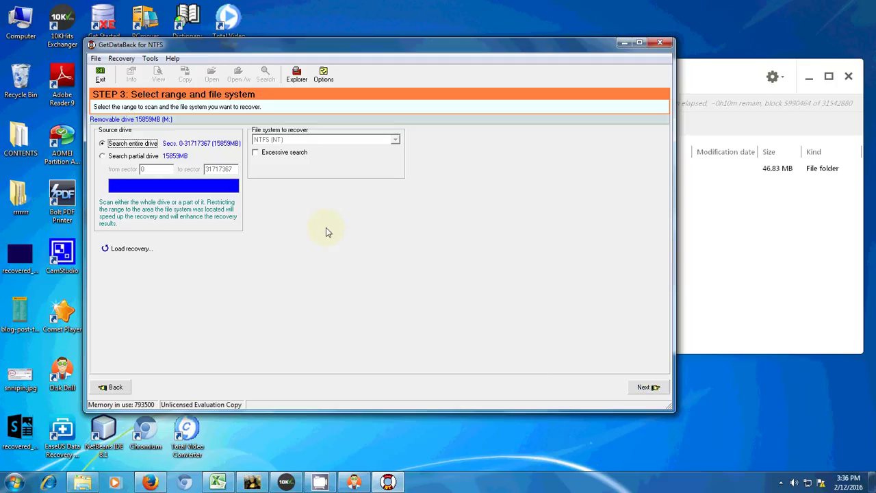
click(123, 157)
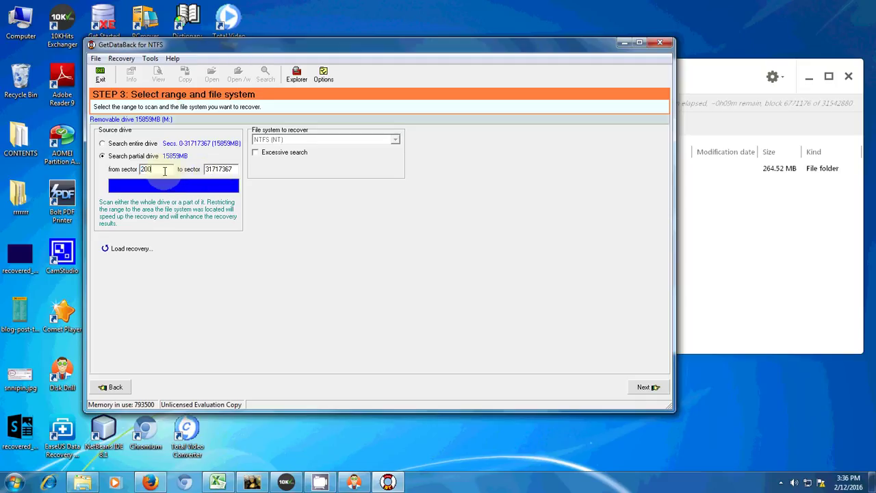
text(012184)
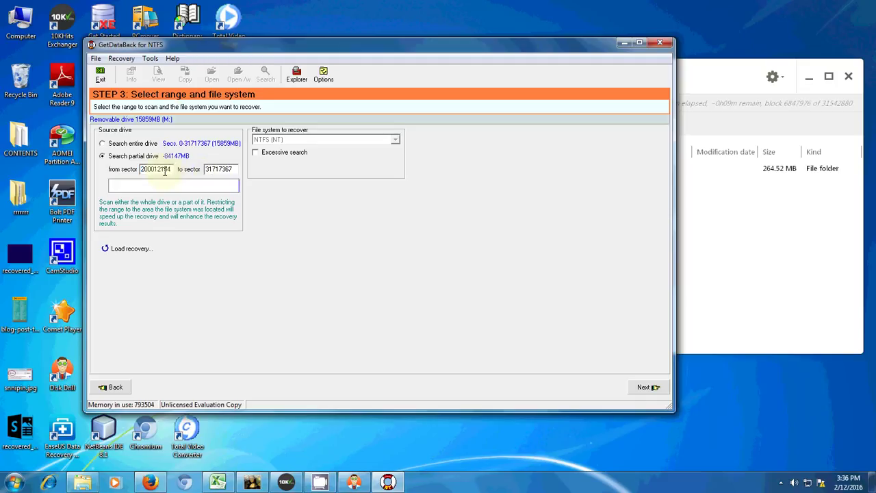
key(BackSpace)
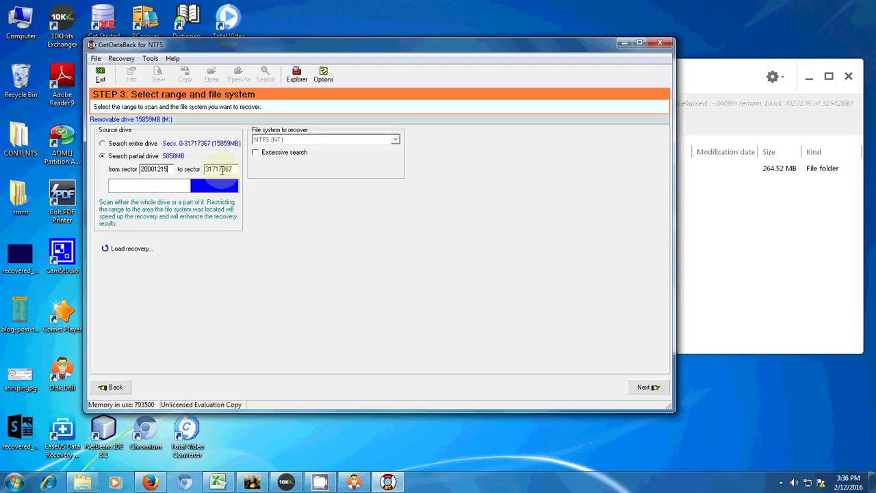
click(643, 388)
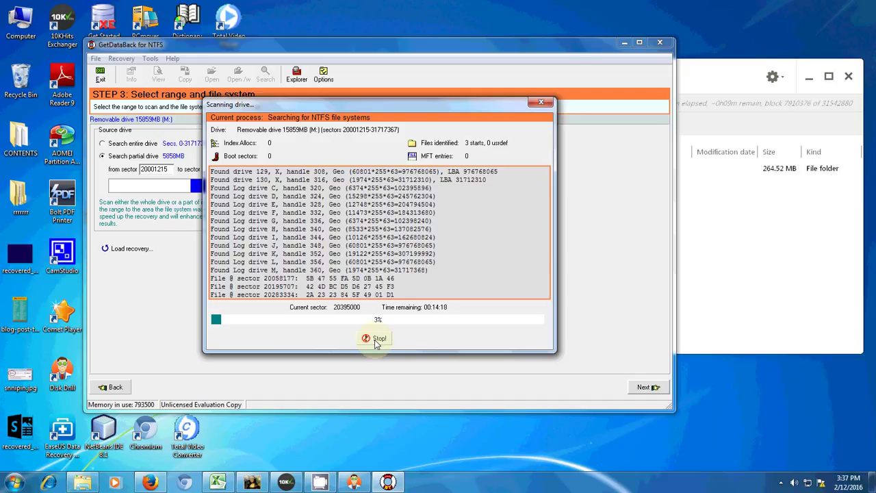
click(378, 338)
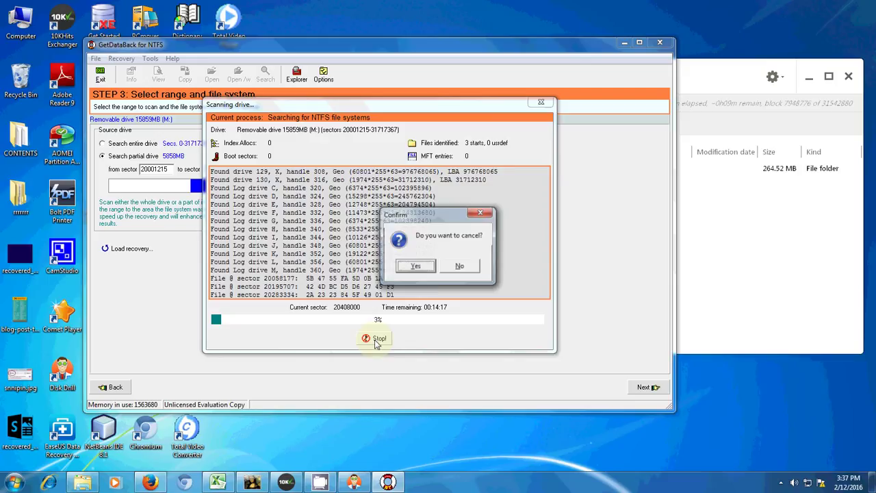
click(422, 267)
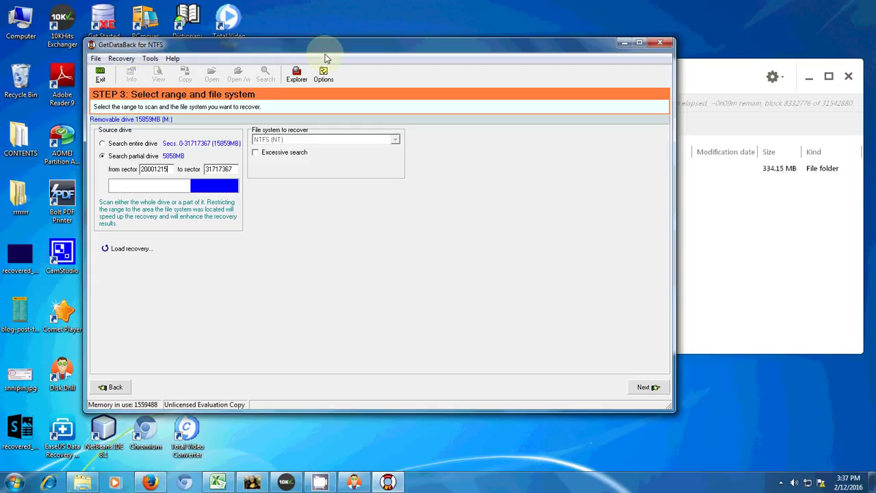
Step: Switch to Firefox and search Google for "getdataback for ntfs"
click(154, 483)
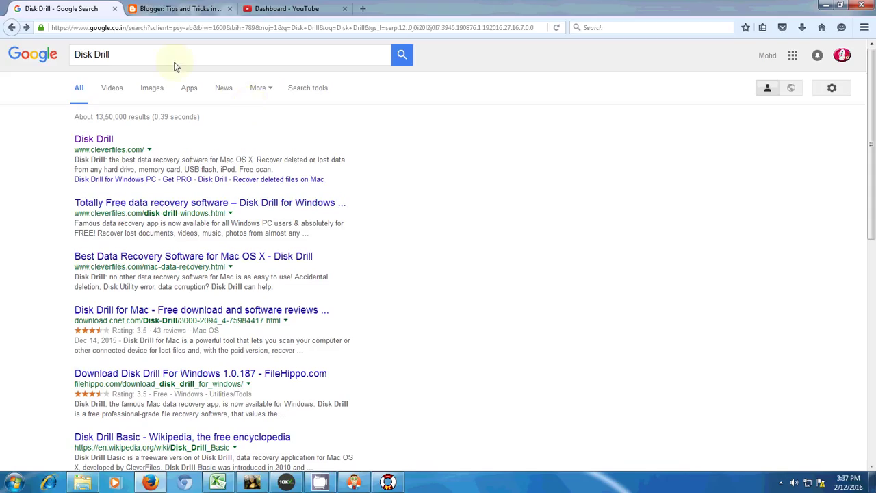
click(174, 63)
drag(174, 63, 49, 62)
text(get)
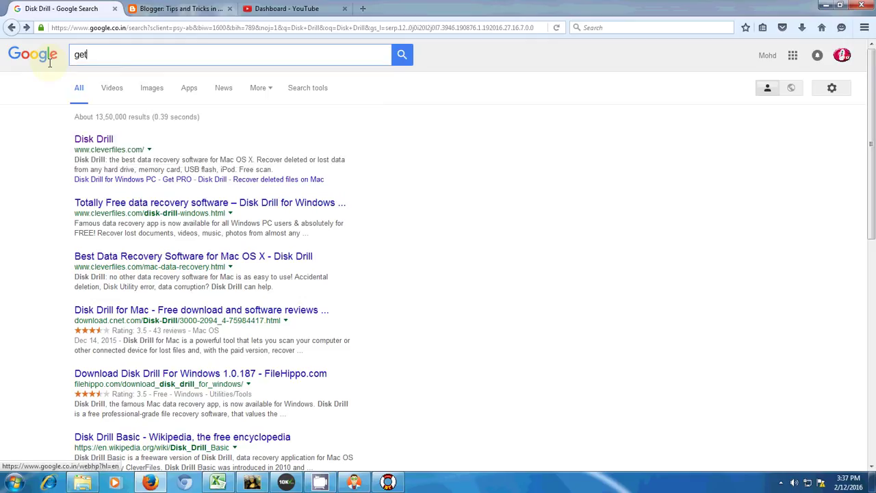
text( databack )
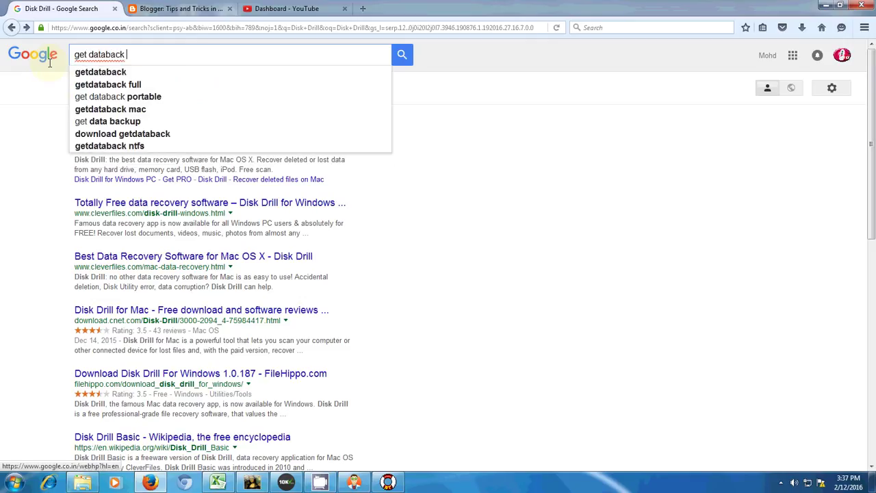
text(for nt)
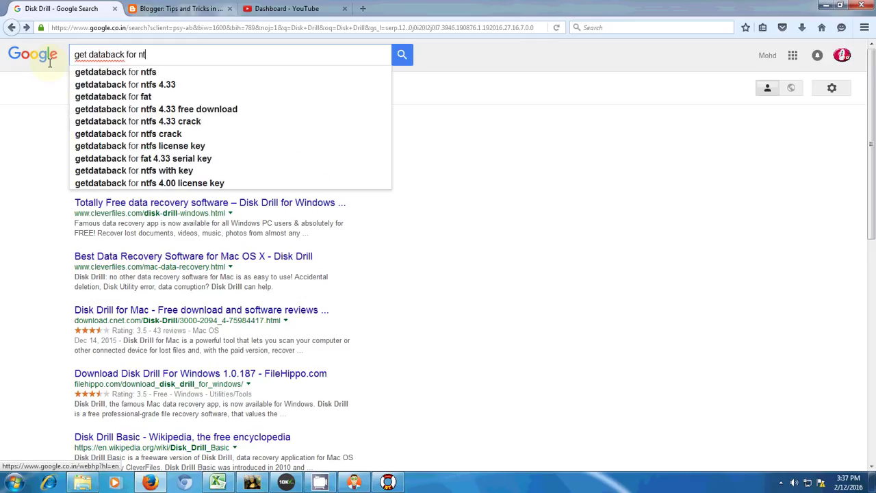
text(fs)
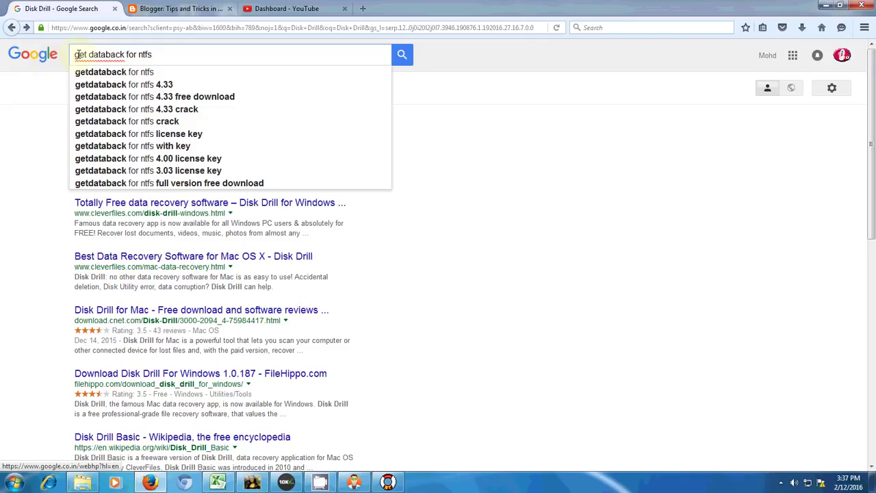
click(143, 74)
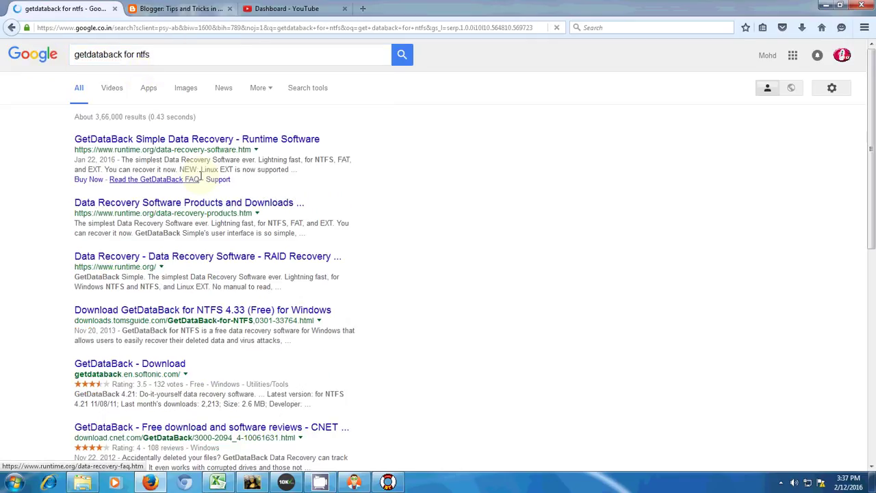
Step: Review the Runtime Software GetDataBack page down to the NTFS and FAT downloads, return to the search results and minimize the browser
click(163, 147)
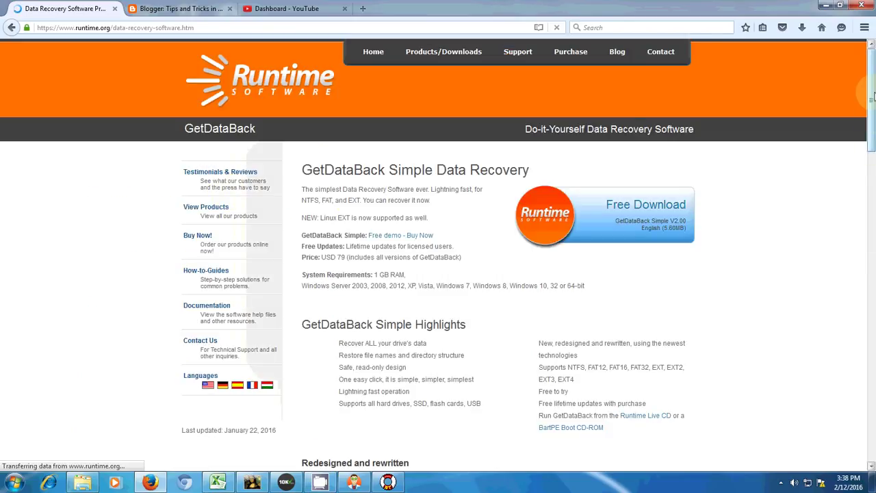
drag(872, 98, 872, 126)
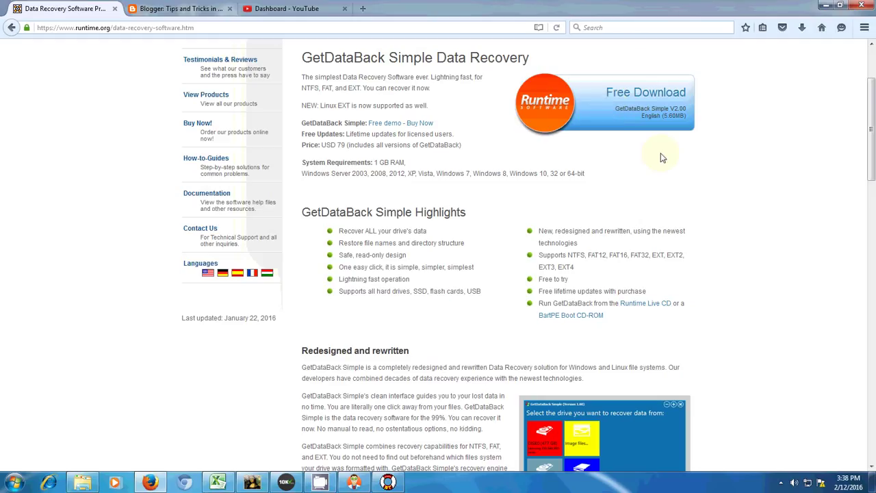
drag(867, 111, 872, 221)
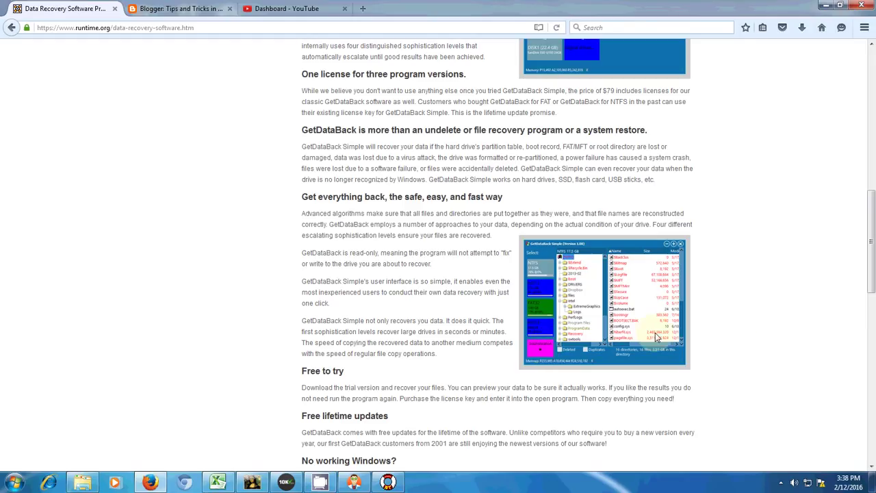
drag(867, 261, 873, 346)
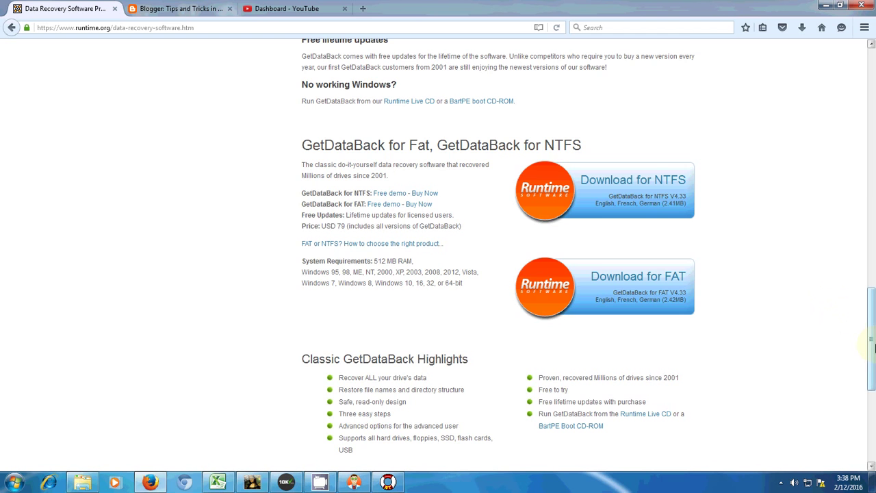
drag(871, 290, 861, 108)
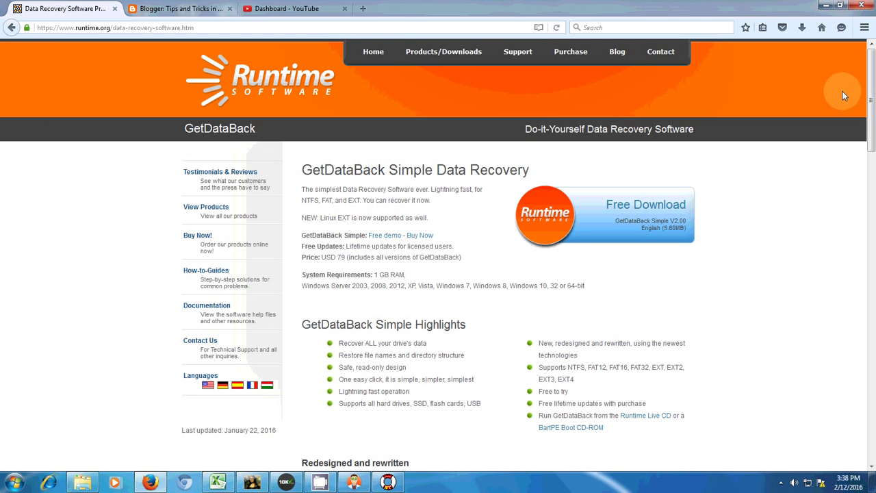
click(12, 28)
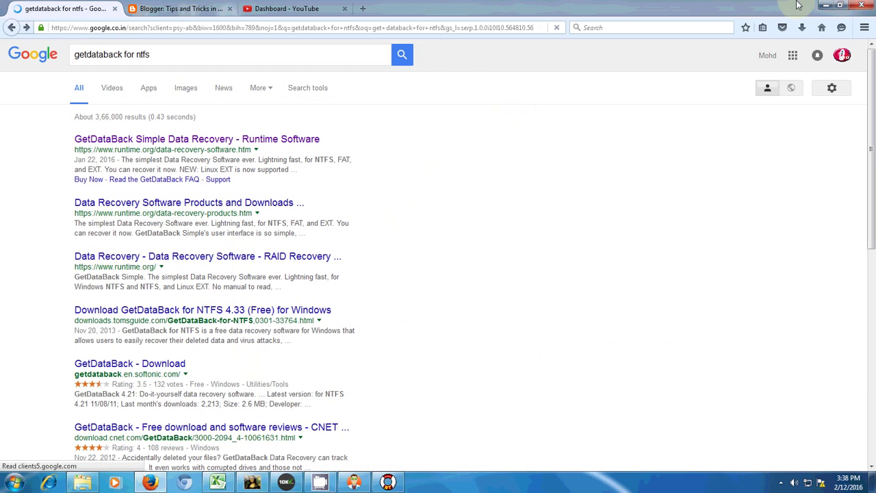
click(823, 7)
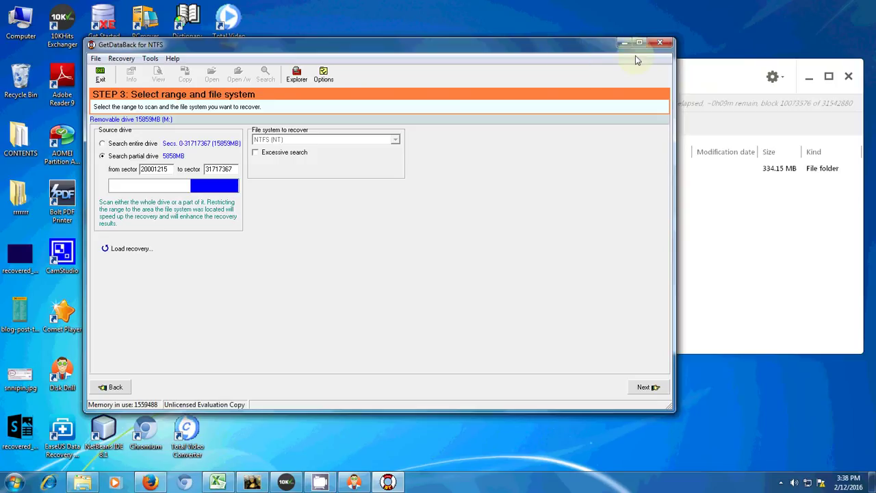
Step: Close GetDataBack for NTFS and pause the Disk Drill deep scan of the Kingston drive, repositioning its window over the desktop
click(659, 44)
drag(709, 74, 614, 86)
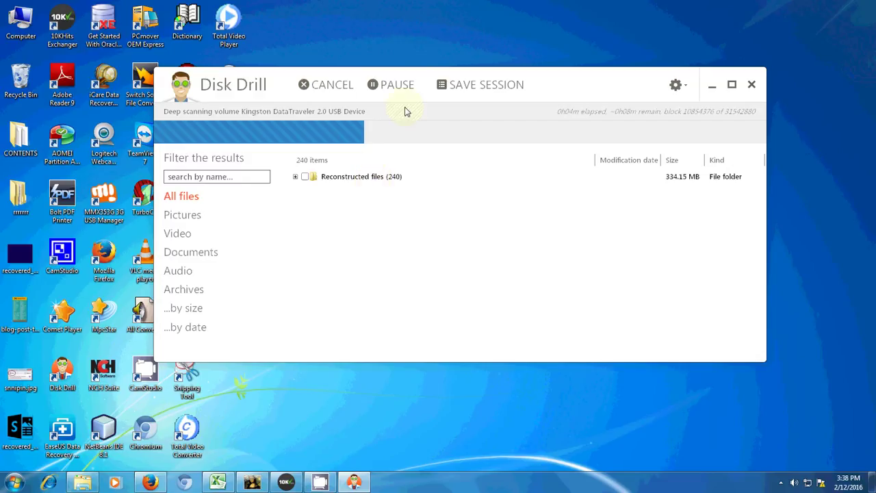
click(394, 85)
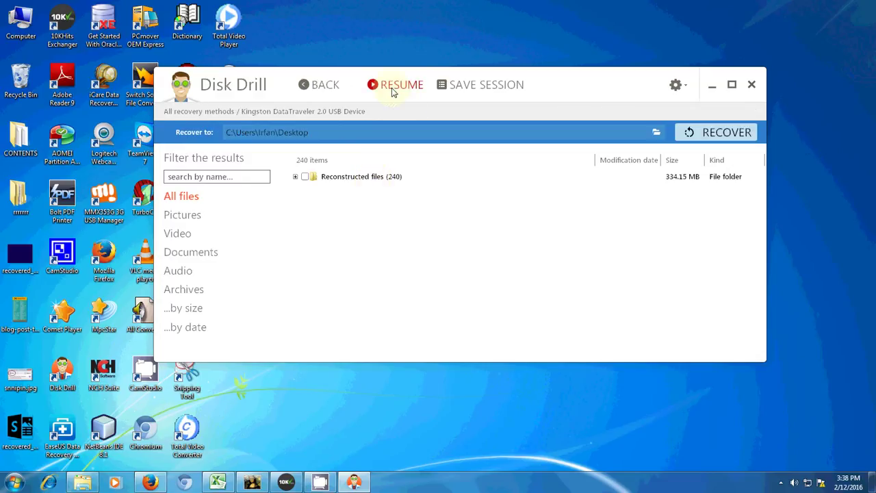
drag(559, 91, 595, 65)
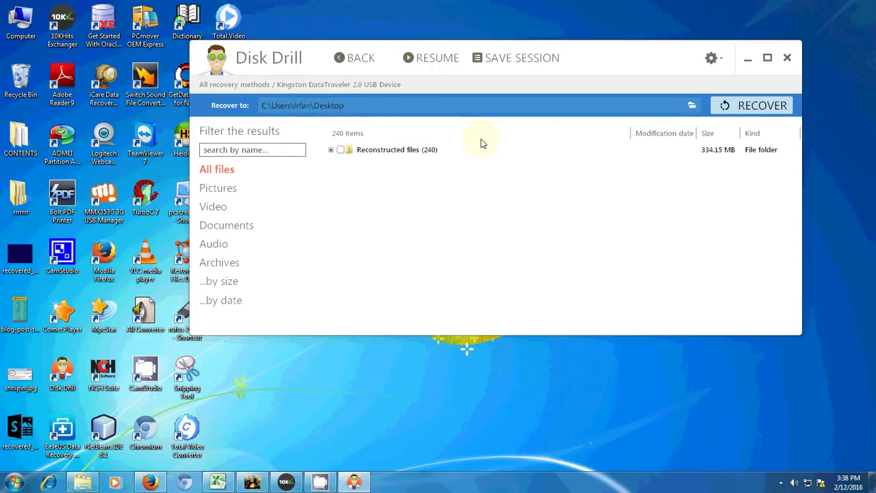
Step: Mark the Reconstructed files folder for recovery and set the destination to a new Desktop folder named "recovered files"
click(340, 151)
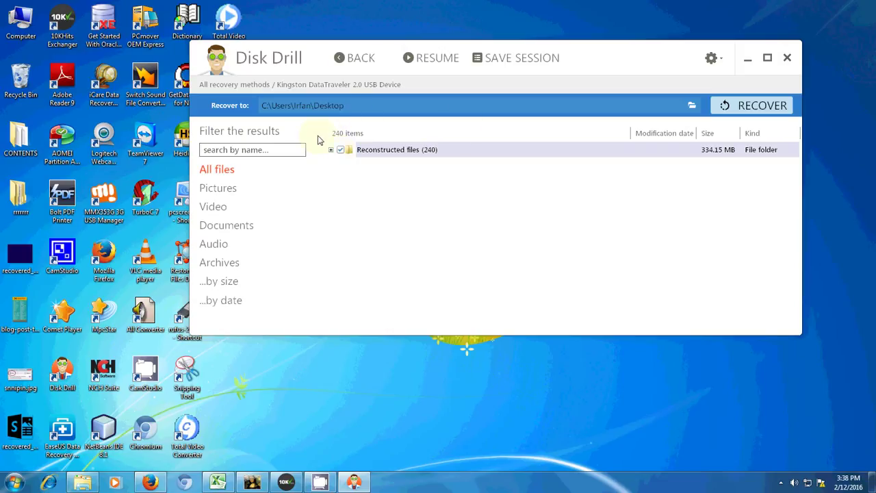
click(692, 105)
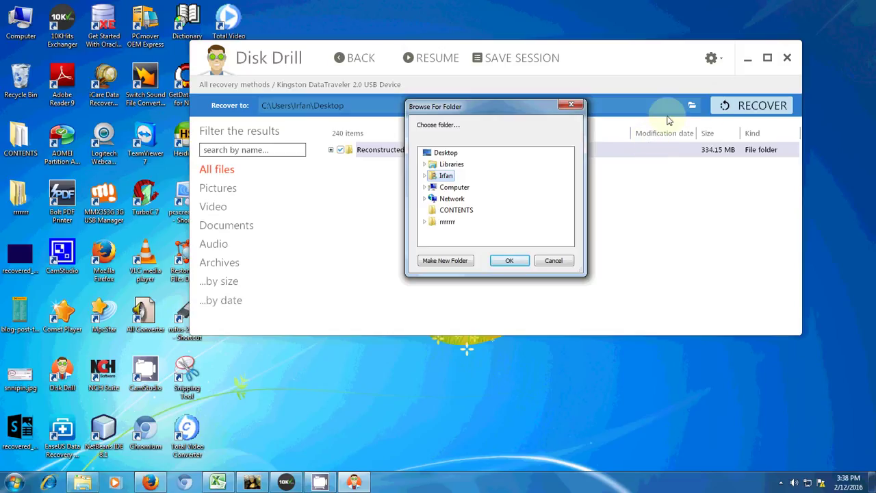
click(552, 261)
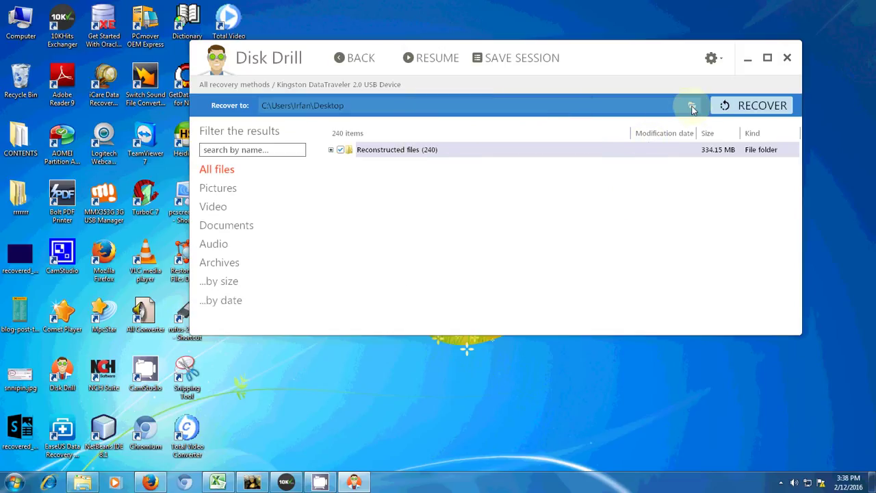
click(692, 105)
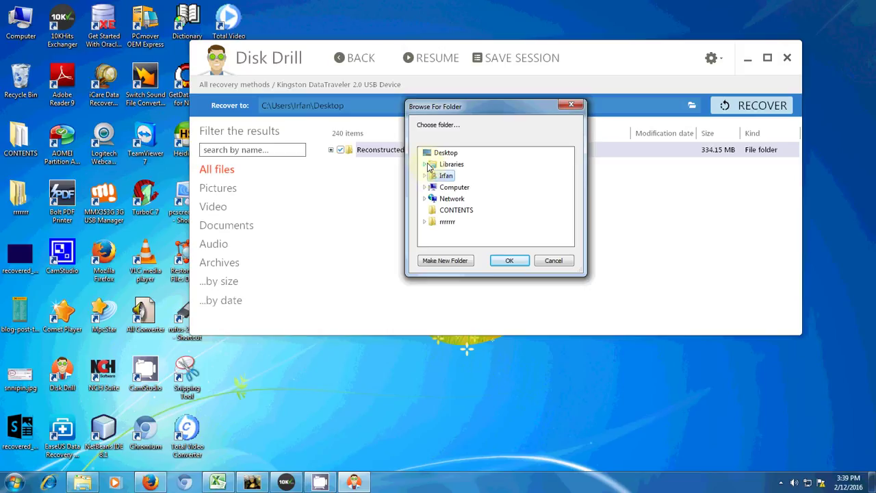
click(442, 152)
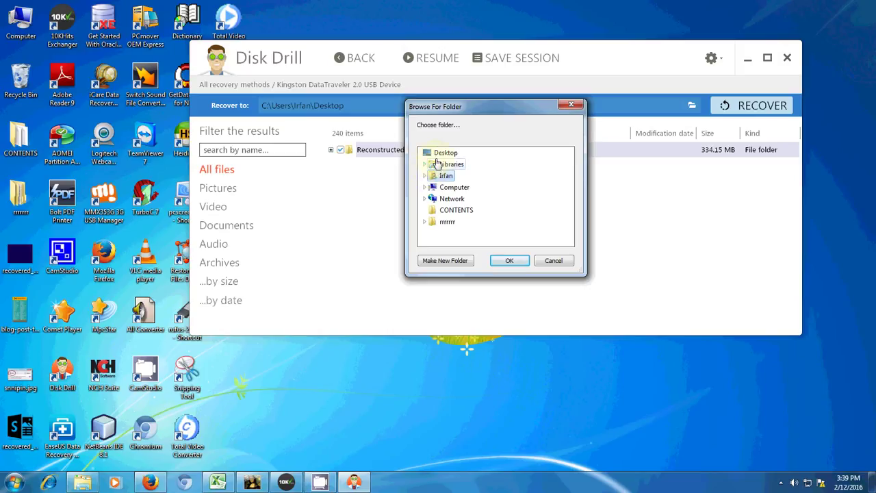
click(445, 260)
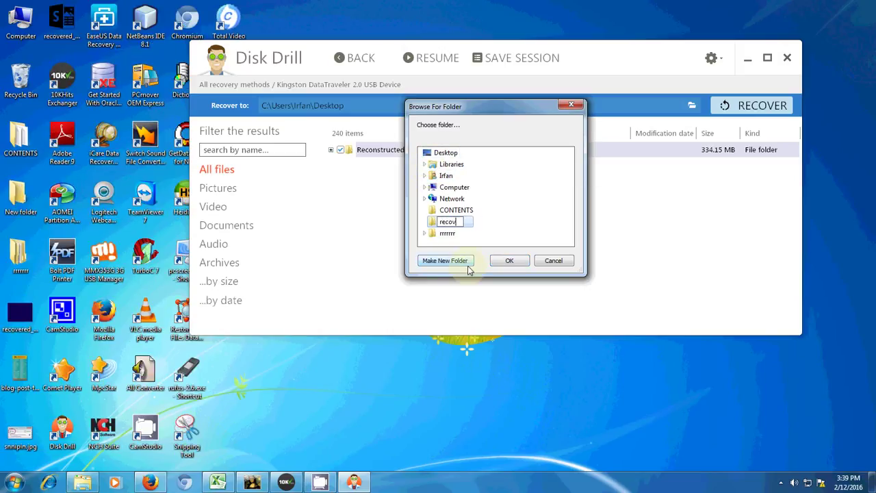
text(ered files)
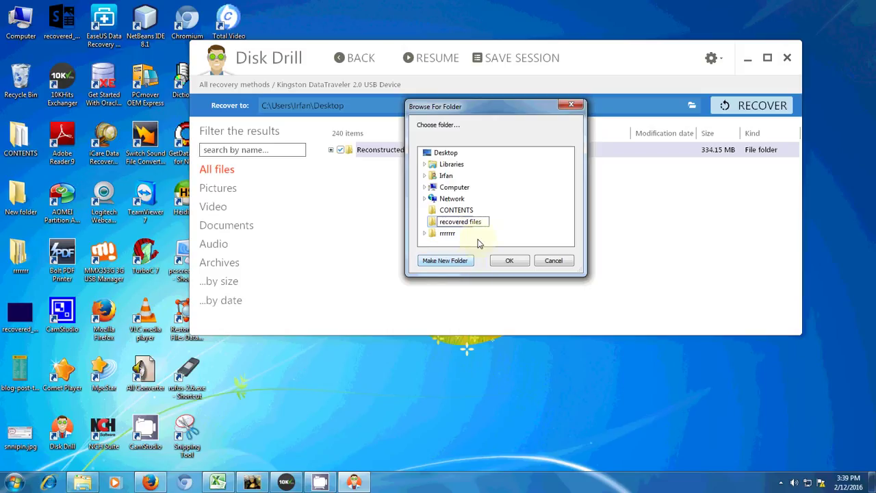
click(432, 223)
click(507, 260)
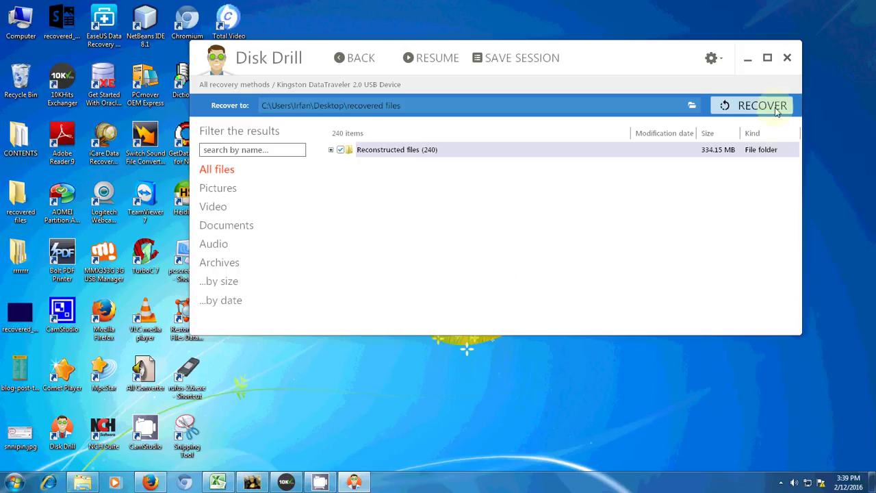
Step: Recover the marked files, dismiss the completion notice and open the "recovered files" folder from the desktop
click(765, 110)
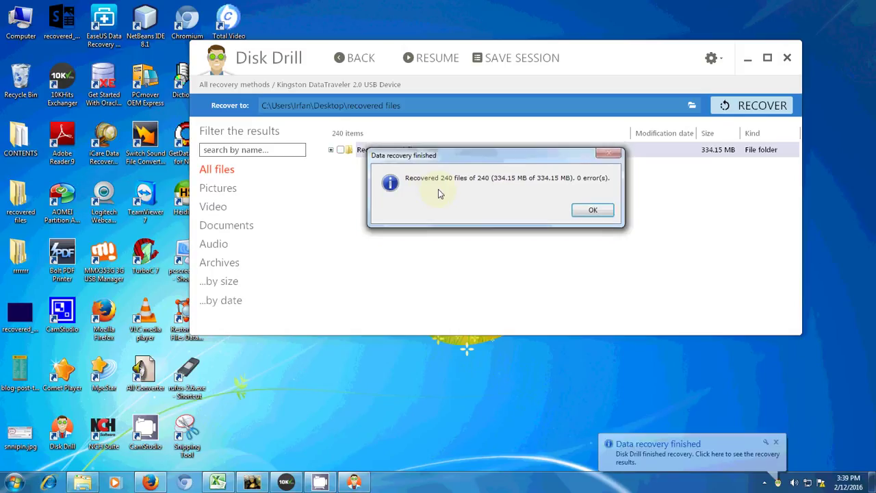
click(588, 212)
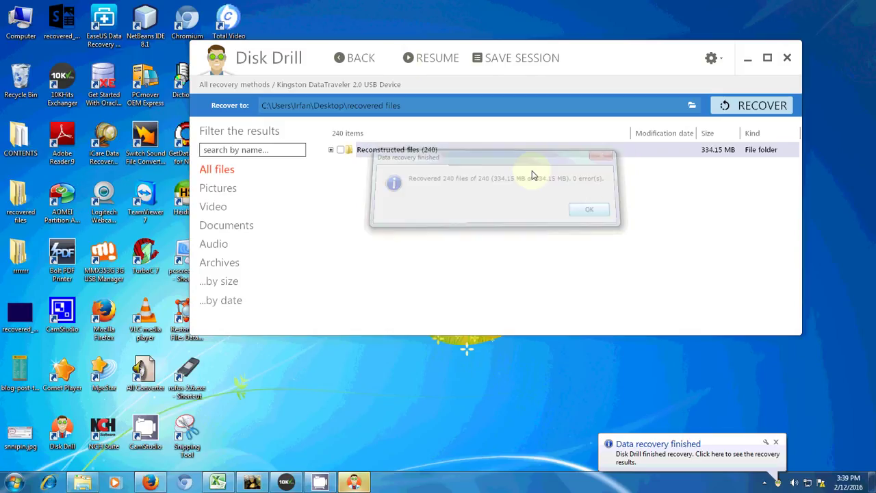
drag(611, 58, 696, 52)
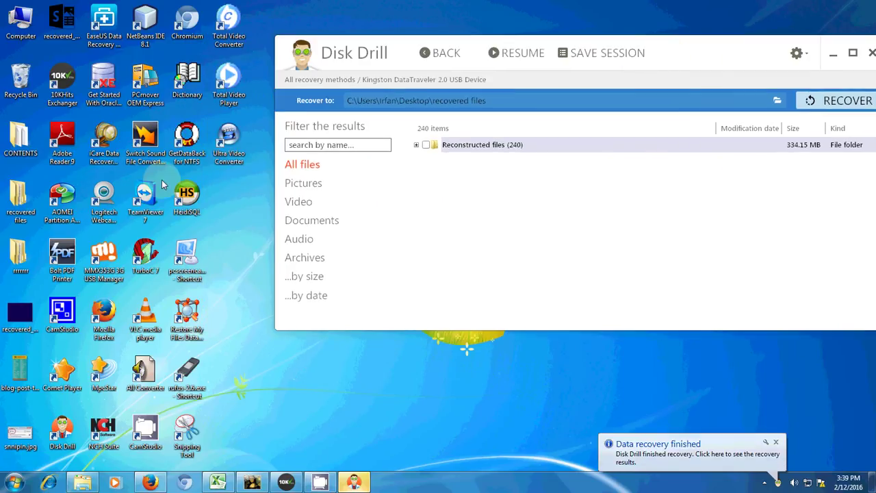
double_click(21, 205)
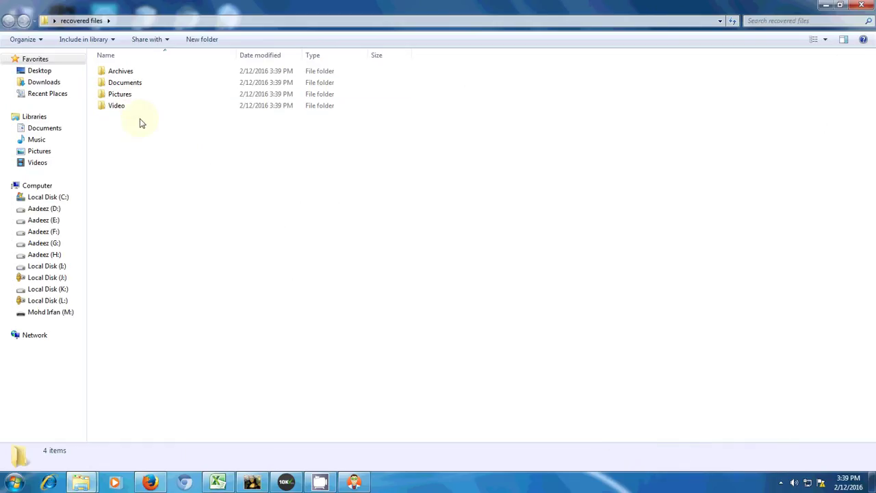
Step: Check the recovered videos in the ts subfolder of Video, and return to the "recovered files" folder
double_click(117, 105)
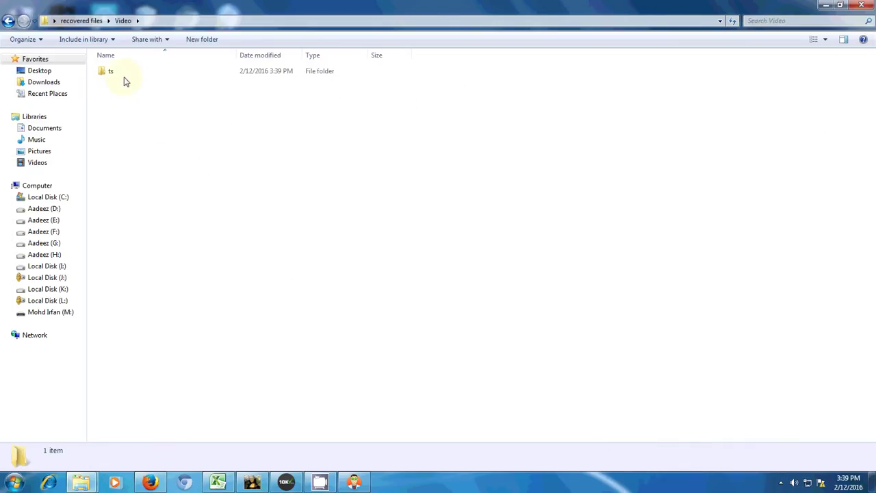
double_click(123, 75)
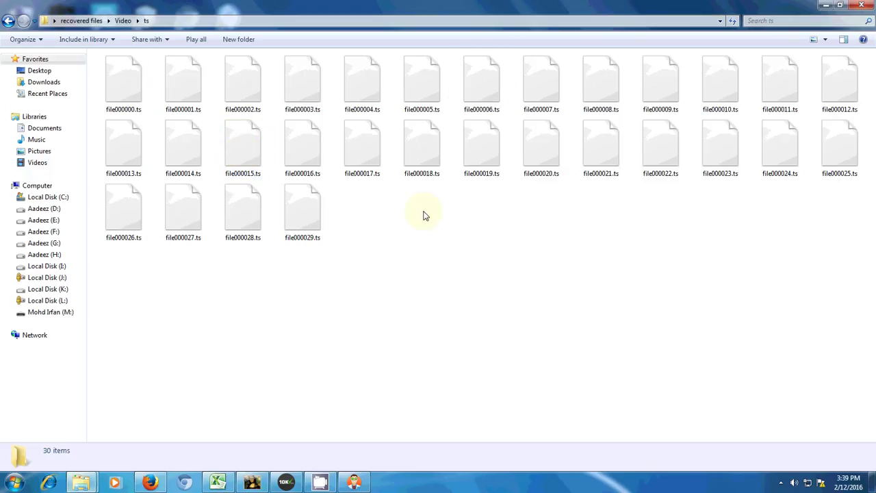
click(10, 22)
click(10, 23)
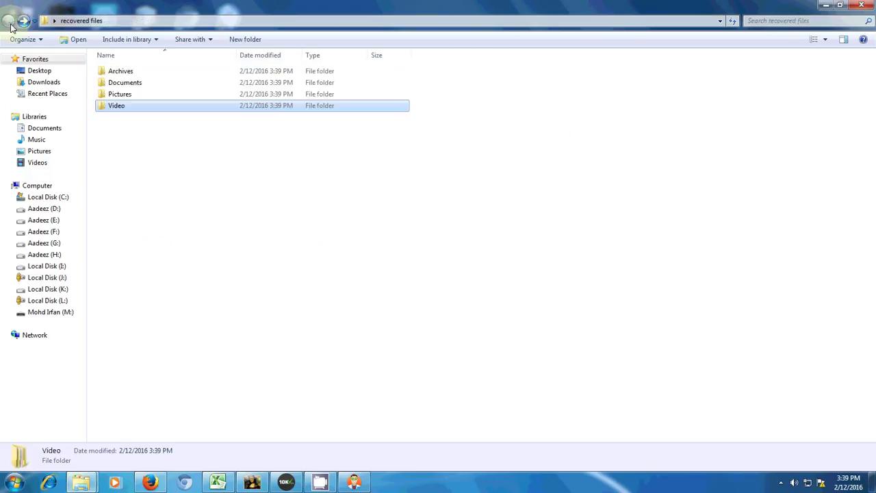
Step: Look through the recovered Pictures, including the jpg thumbnails and the bmp subfolder, and return to the "recovered files" folder
double_click(129, 95)
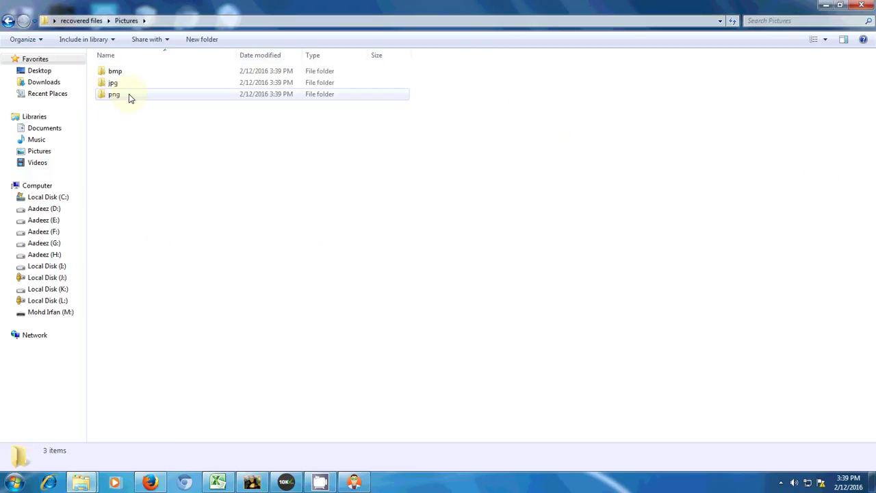
click(9, 21)
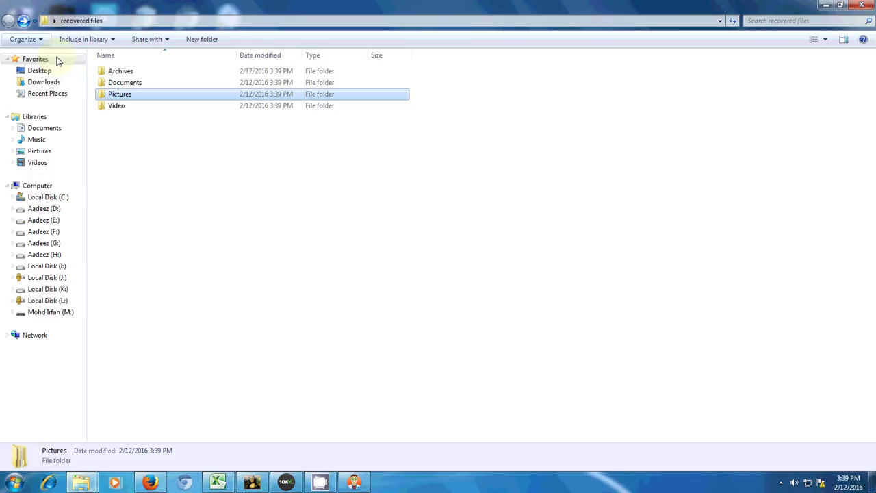
double_click(119, 97)
double_click(118, 83)
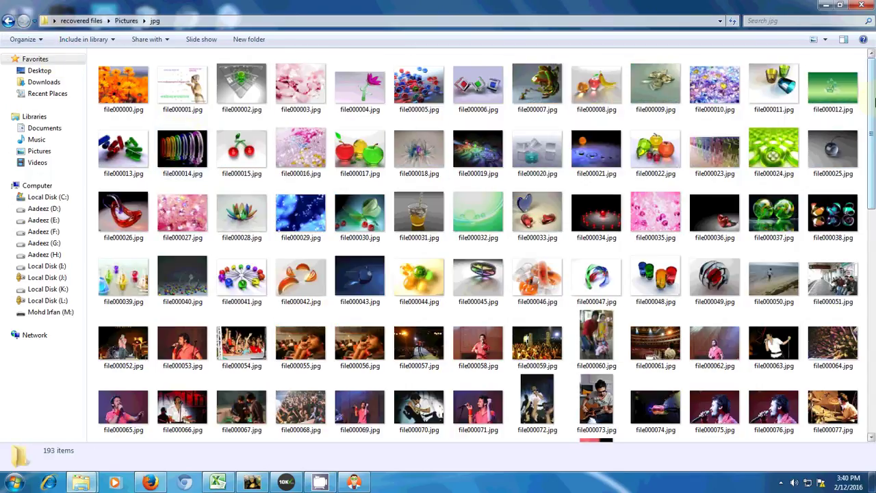
mouse_move(873, 92)
mouse_down()
mouse_move(873, 330)
mouse_move(872, 101)
mouse_up()
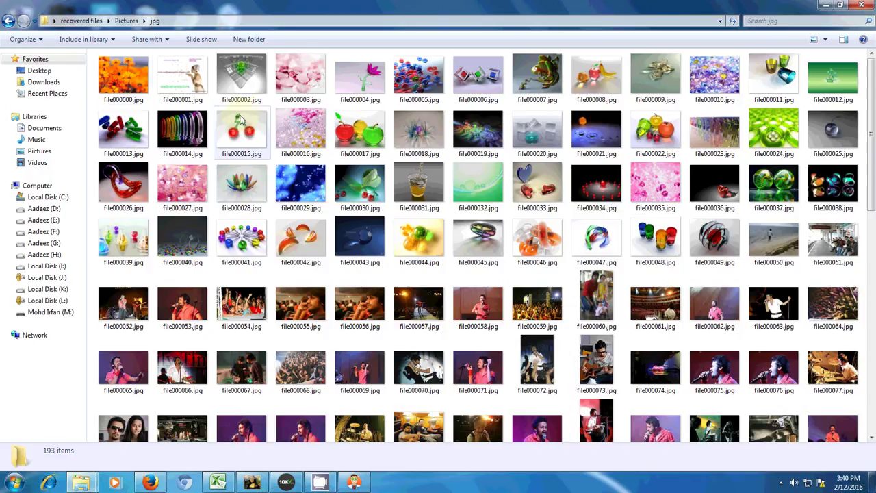
click(9, 21)
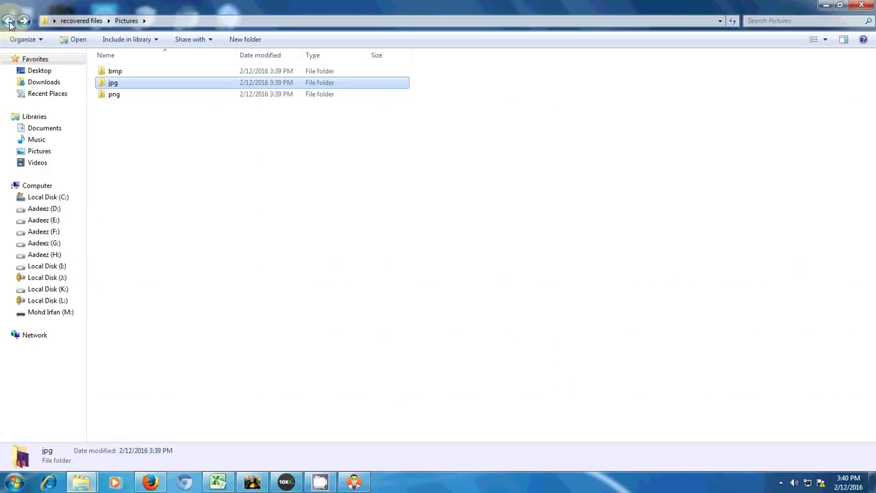
double_click(113, 71)
click(9, 21)
click(8, 21)
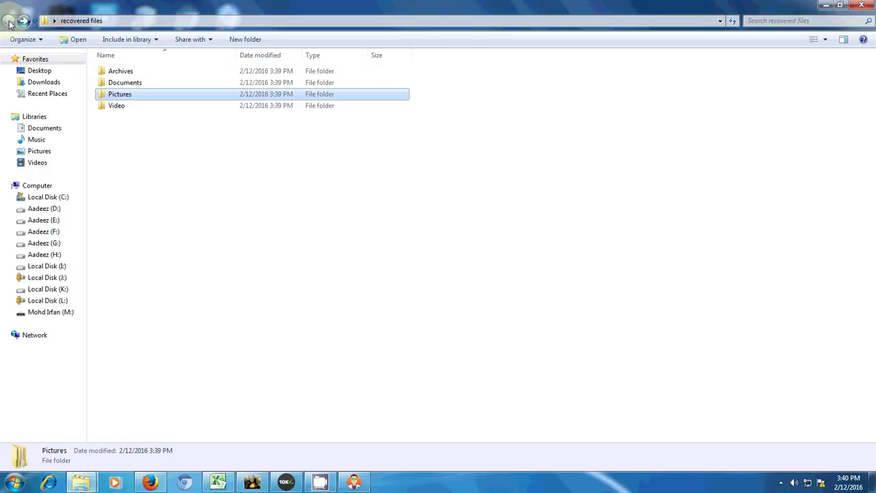
Step: Check the recovered documents in the rtf subfolder of Documents, and return to the "recovered files" folder
double_click(130, 83)
click(109, 76)
double_click(109, 77)
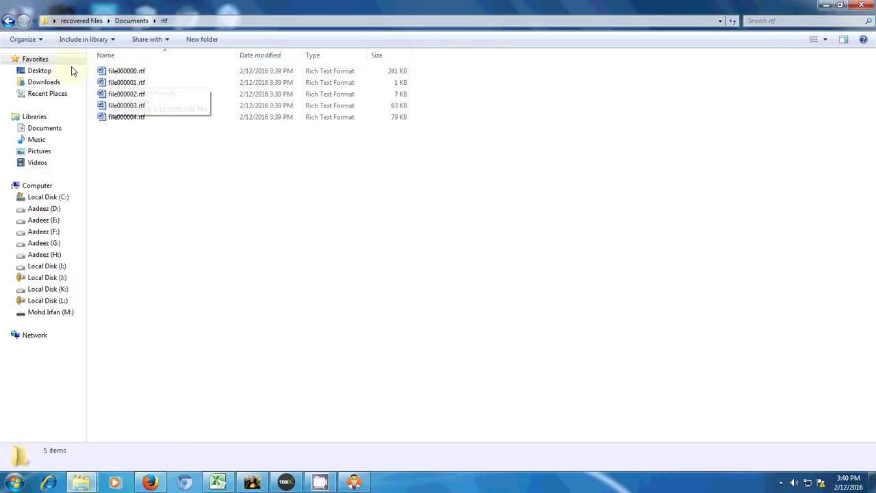
click(9, 22)
click(9, 21)
Step: Check the recovered archives in the cab subfolder of Archives, and return to the "recovered files" folder
click(118, 71)
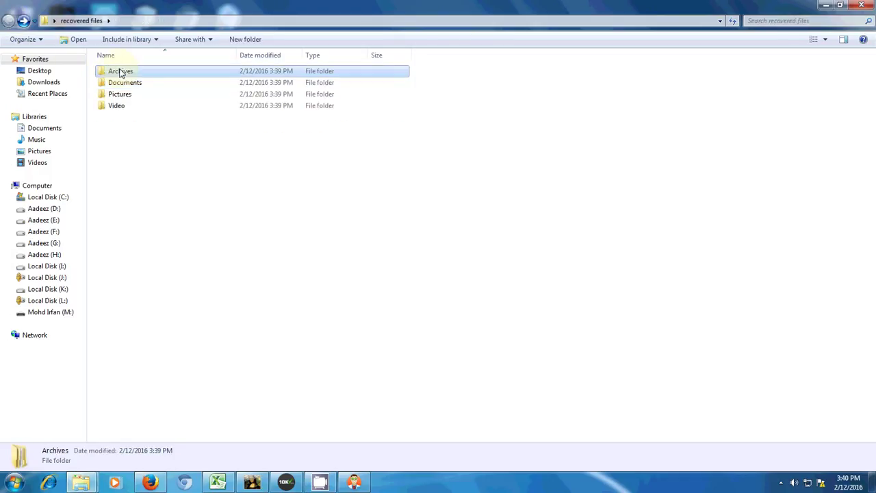
double_click(118, 71)
click(109, 71)
double_click(110, 71)
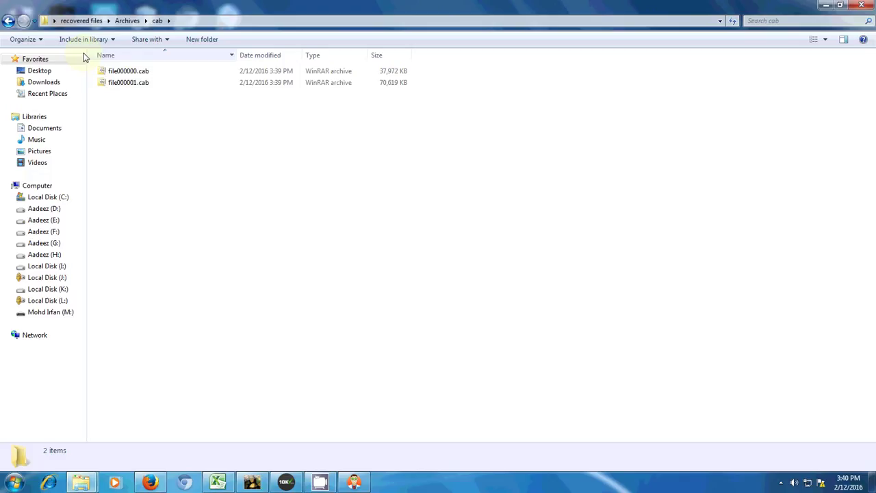
click(9, 22)
click(9, 21)
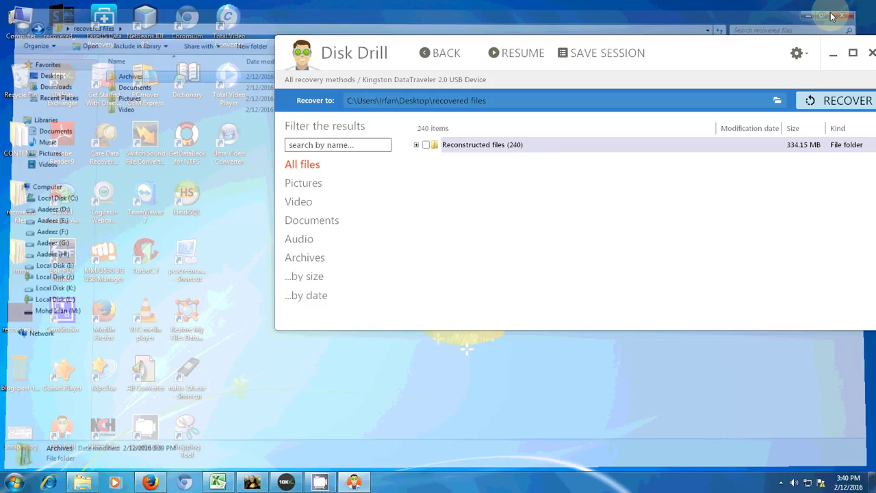
Step: Close the "recovered files" folder and move the Disk Drill window fully into view near the middle of the desktop
click(862, 7)
drag(719, 59, 579, 67)
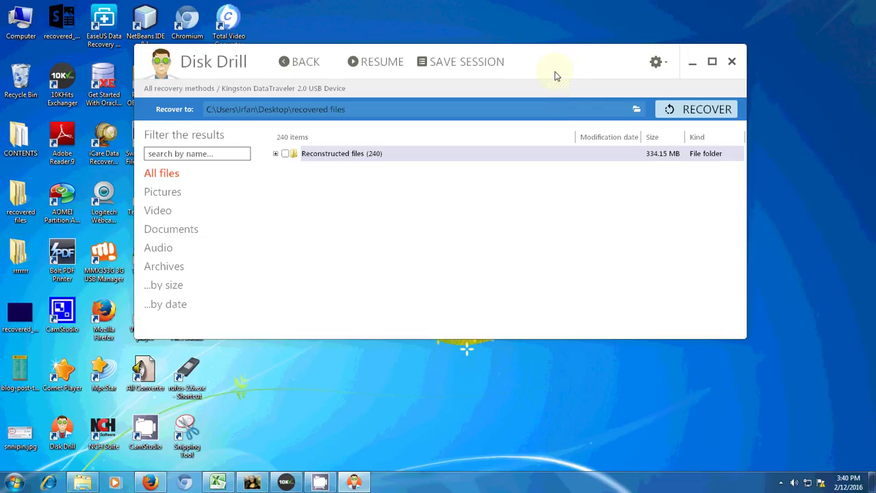
drag(553, 74, 553, 107)
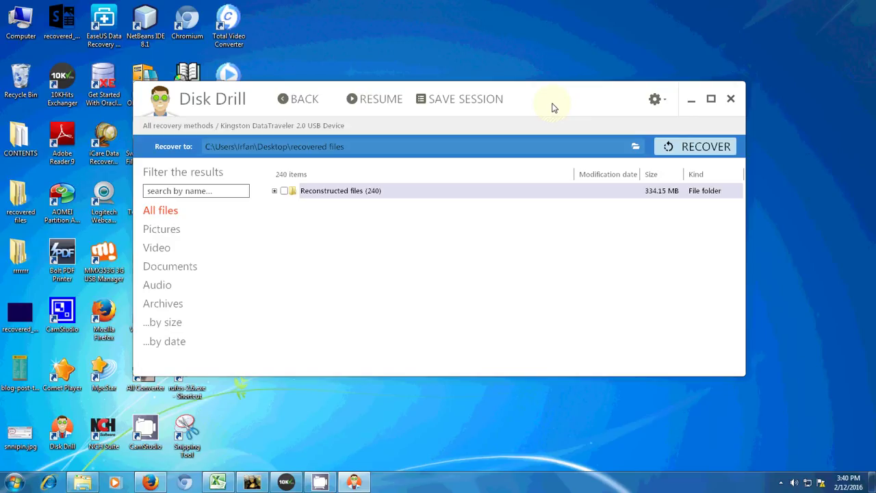
drag(554, 107, 535, 100)
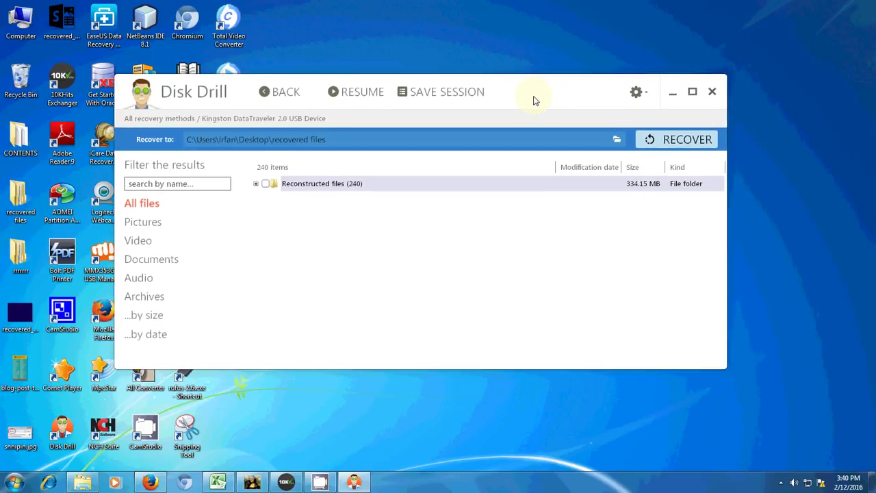